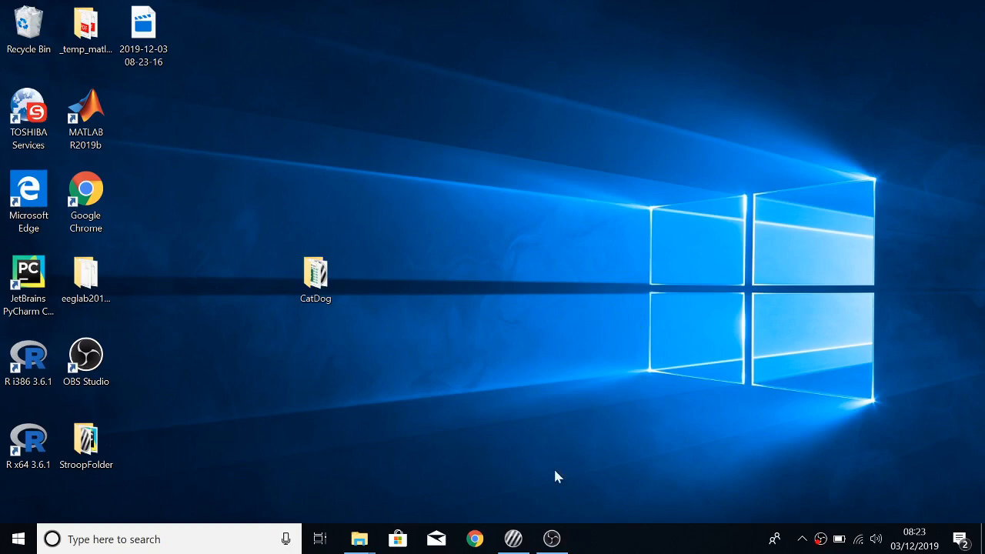
Step: Switch to PsychoPy Builder and review the properties of the trials loop and the trial routine's image component
{"action": "left_click", "coordinate": [513, 539]}
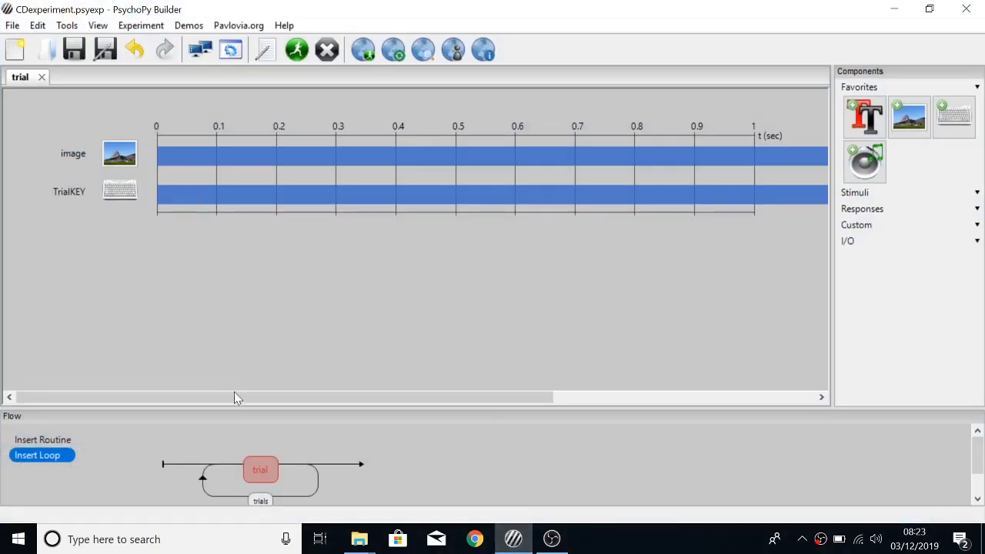
{"action": "left_click", "coordinate": [261, 501]}
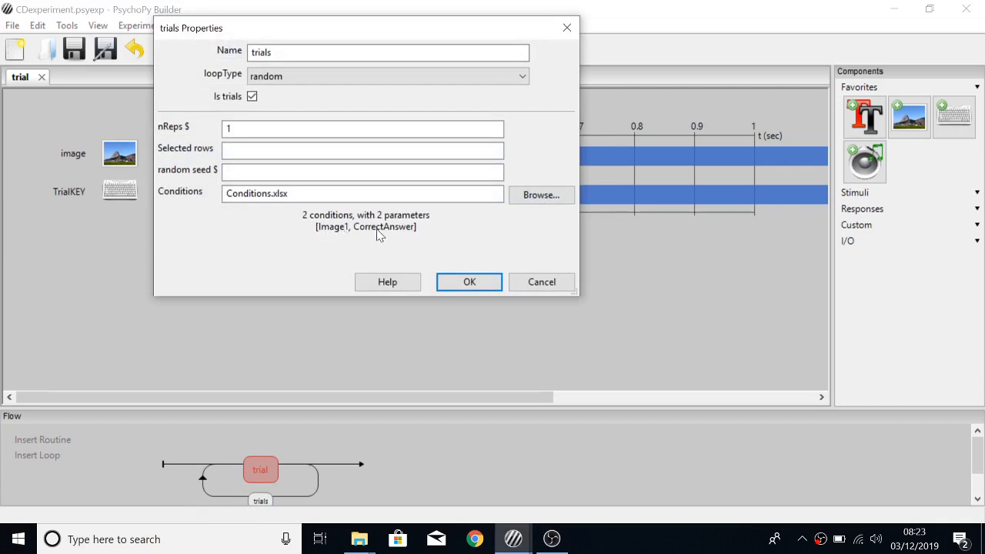
{"action": "left_click", "coordinate": [468, 284]}
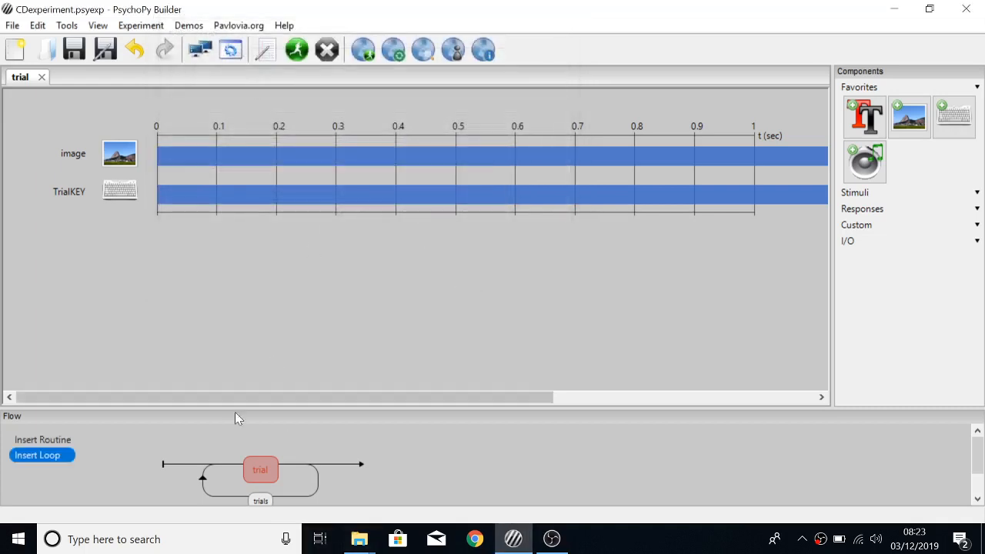
{"action": "left_click", "coordinate": [127, 155]}
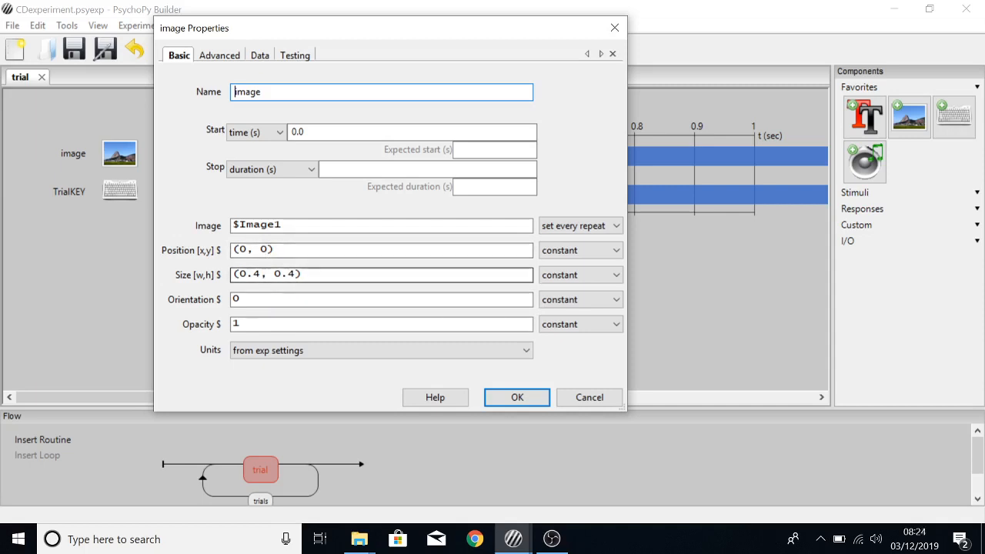
{"action": "left_click", "coordinate": [515, 398]}
Step: Enable Store correct for the TrialKEY keyboard component and set its correct answer to $CorrectAnswer
{"action": "left_click", "coordinate": [119, 194]}
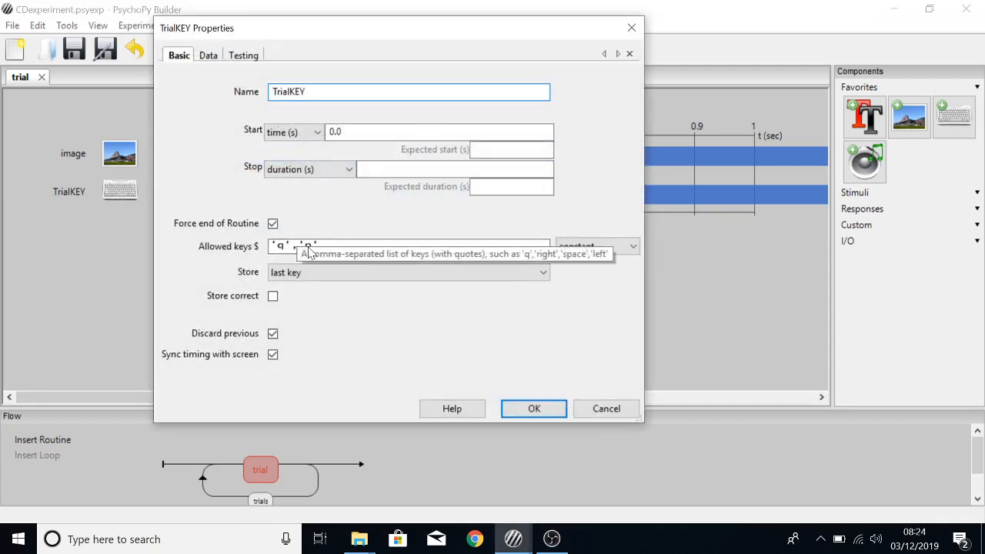
{"action": "left_click", "coordinate": [273, 296]}
{"action": "left_click", "coordinate": [274, 320]}
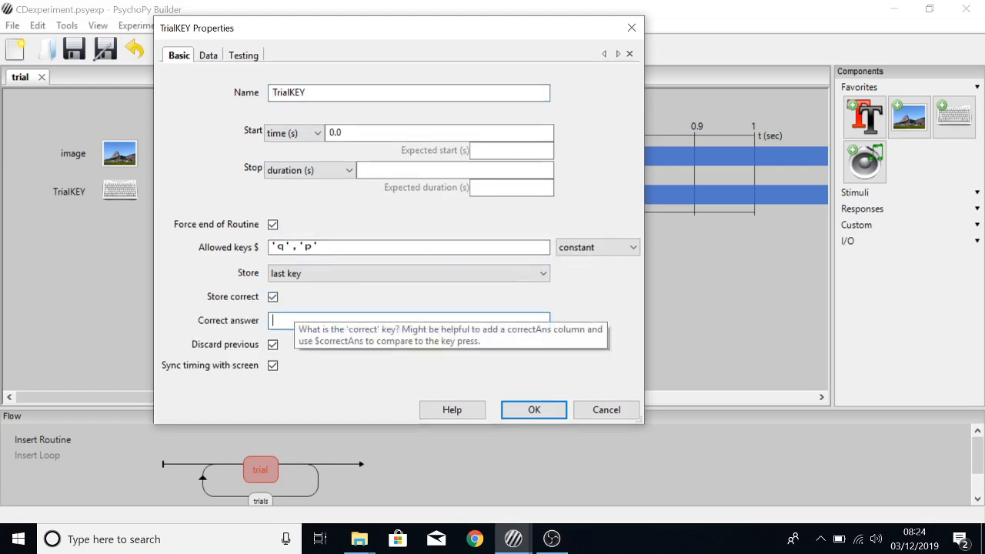
{"action": "type", "text": "$CorrectAnswer"}
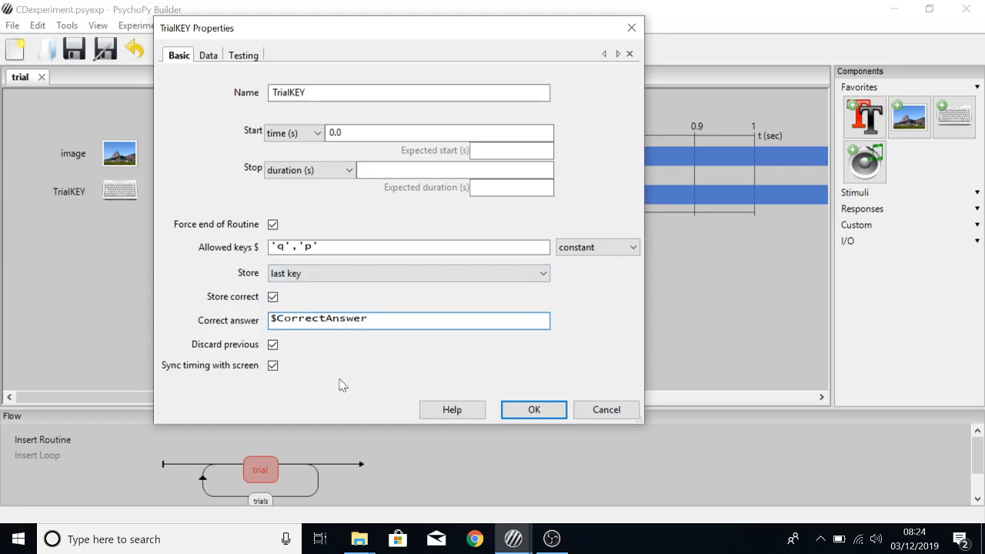
{"action": "left_click", "coordinate": [532, 411]}
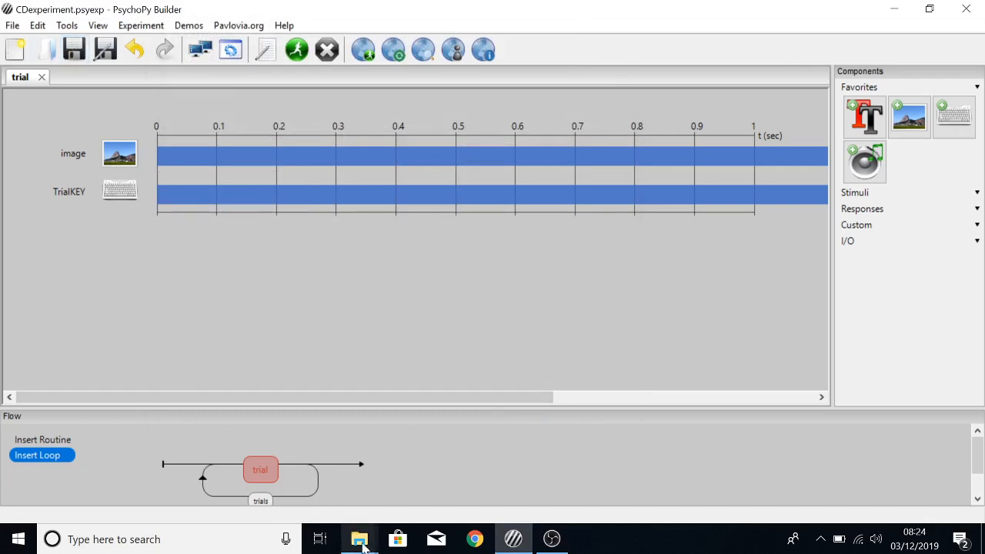
Step: Review the Conditions spreadsheet from the CatDog folder with column B widened, then close it without saving and return to the experiment
{"action": "mouse_move", "coordinate": [362, 542]}
{"action": "left_click", "coordinate": [397, 470]}
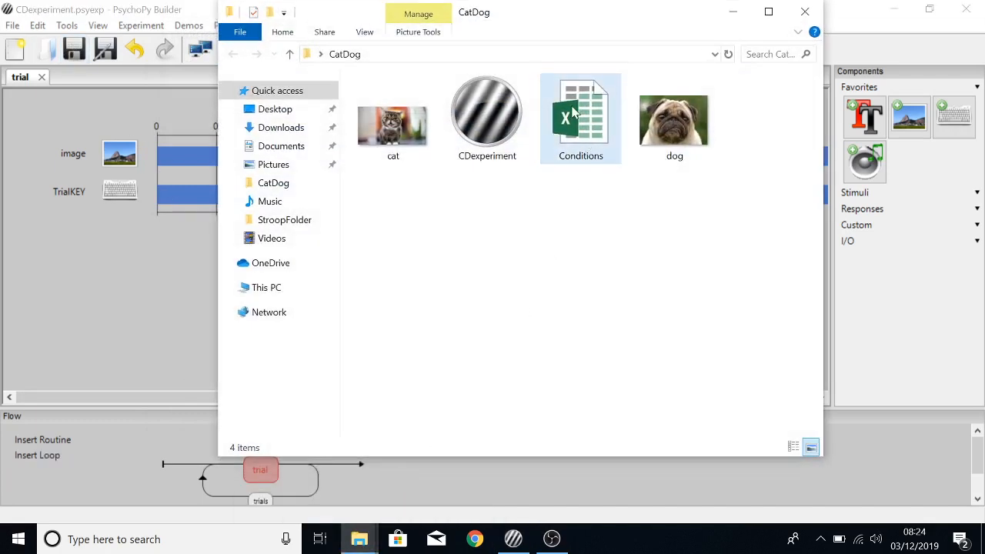
{"action": "double_click", "coordinate": [573, 112]}
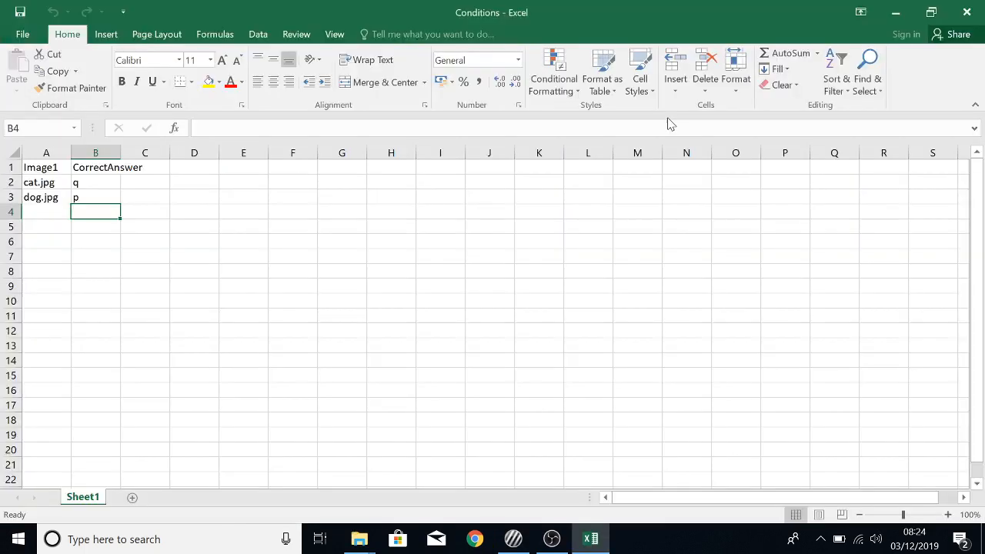
{"action": "left_click_drag", "start_coordinate": [122, 153], "coordinate": [159, 153]}
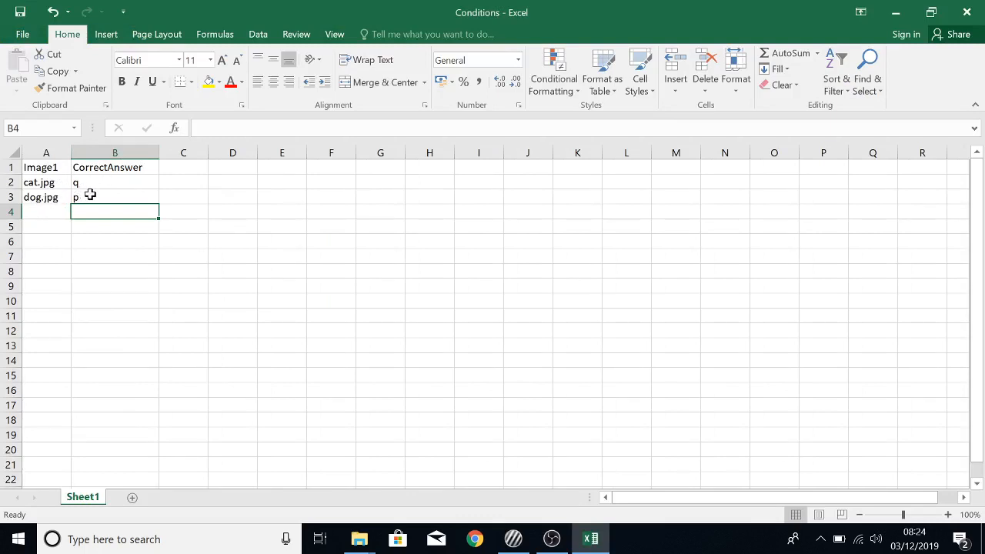
{"action": "left_click", "coordinate": [976, 5]}
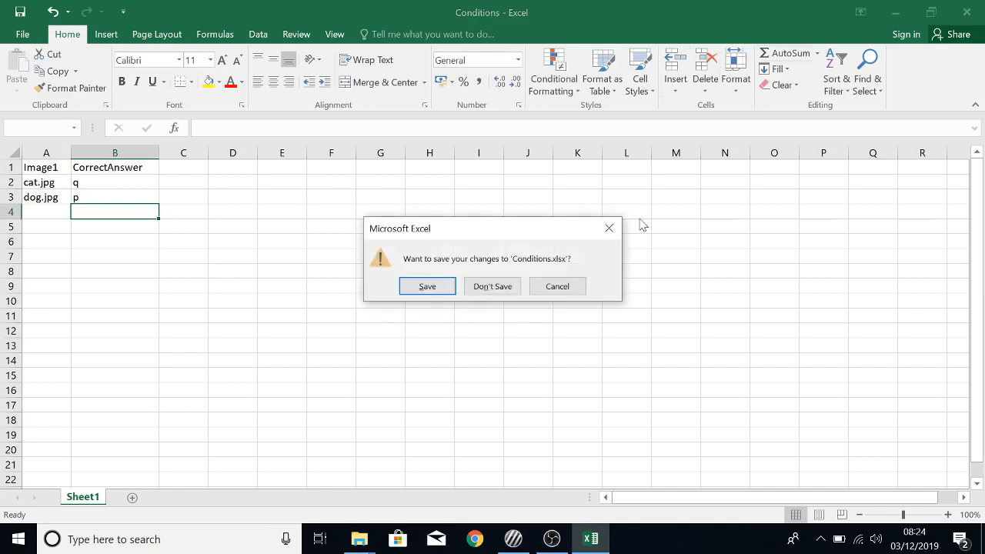
{"action": "left_click", "coordinate": [483, 287]}
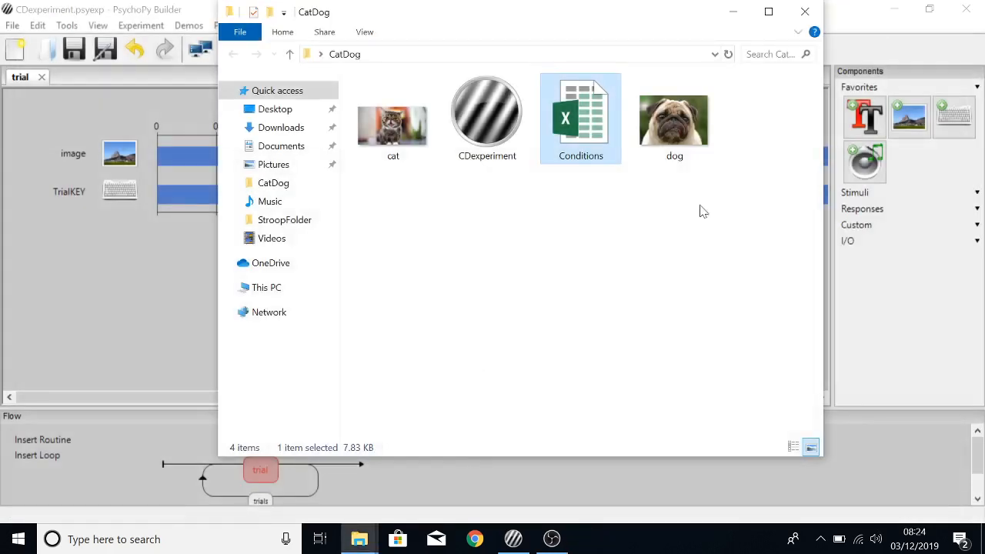
{"action": "left_click", "coordinate": [733, 12]}
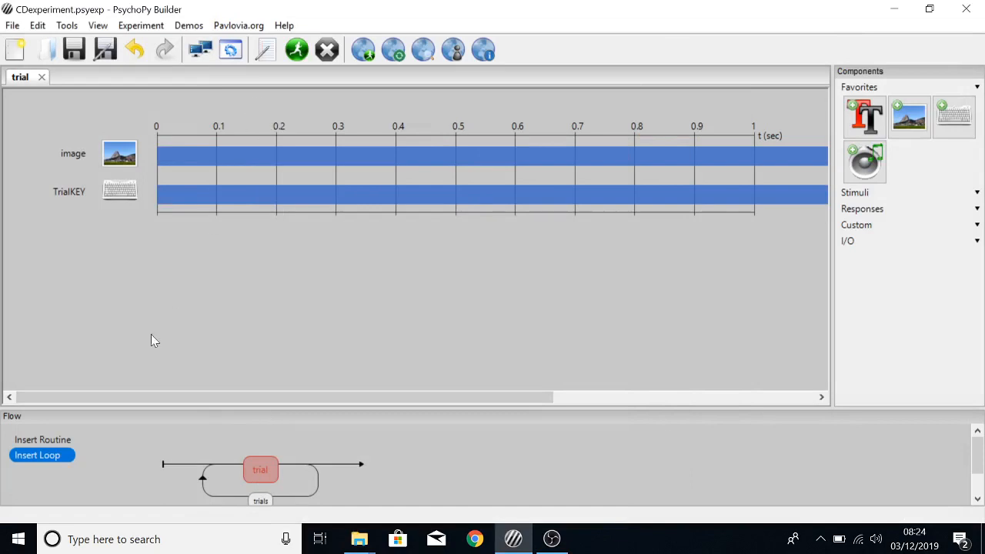
Step: Insert a new routine named feddback after the trial routine, inside the trials loop
{"action": "left_click", "coordinate": [45, 439]}
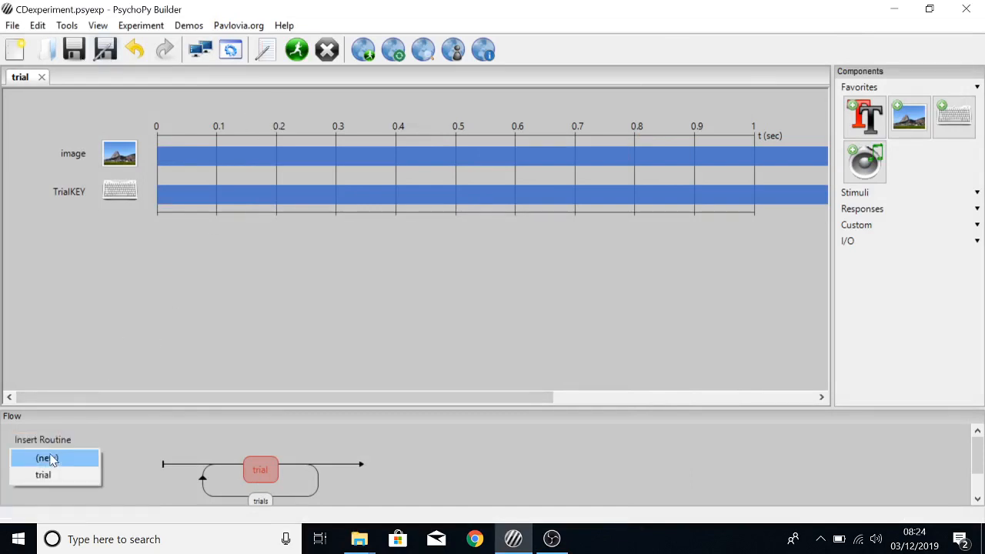
{"action": "left_click", "coordinate": [57, 459]}
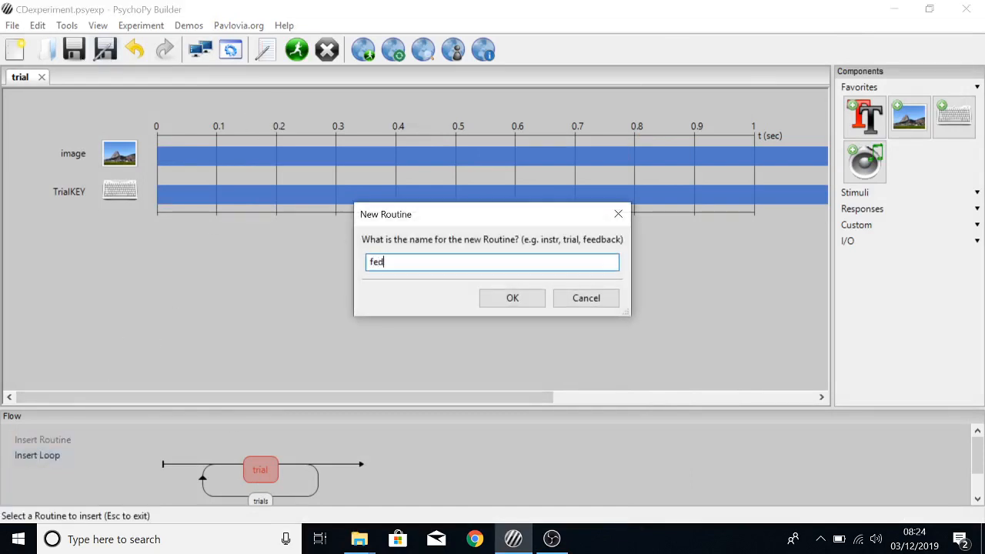
{"action": "left_click", "coordinate": [511, 297]}
{"action": "left_click", "coordinate": [300, 466]}
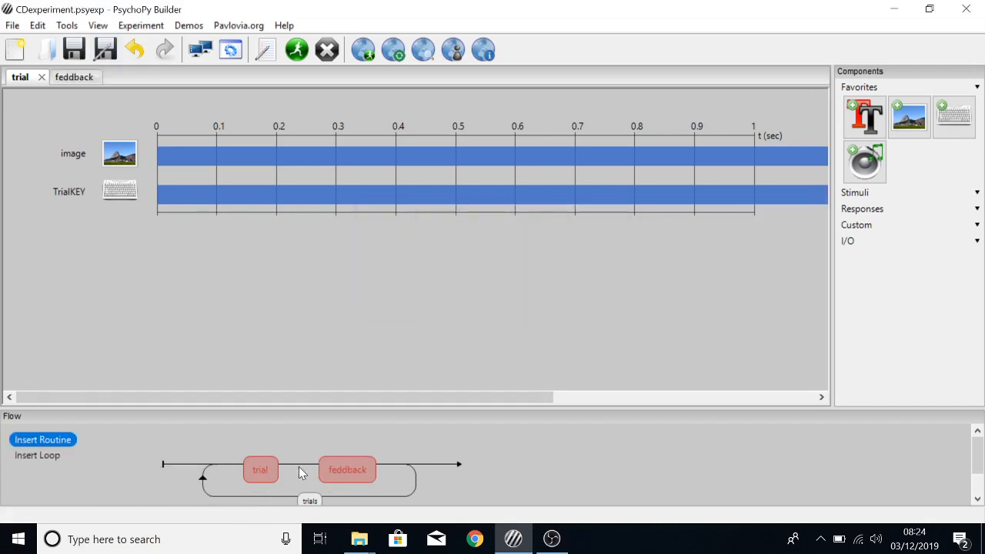
Step: Rename the feddback routine to feedback
{"action": "left_click", "coordinate": [351, 471]}
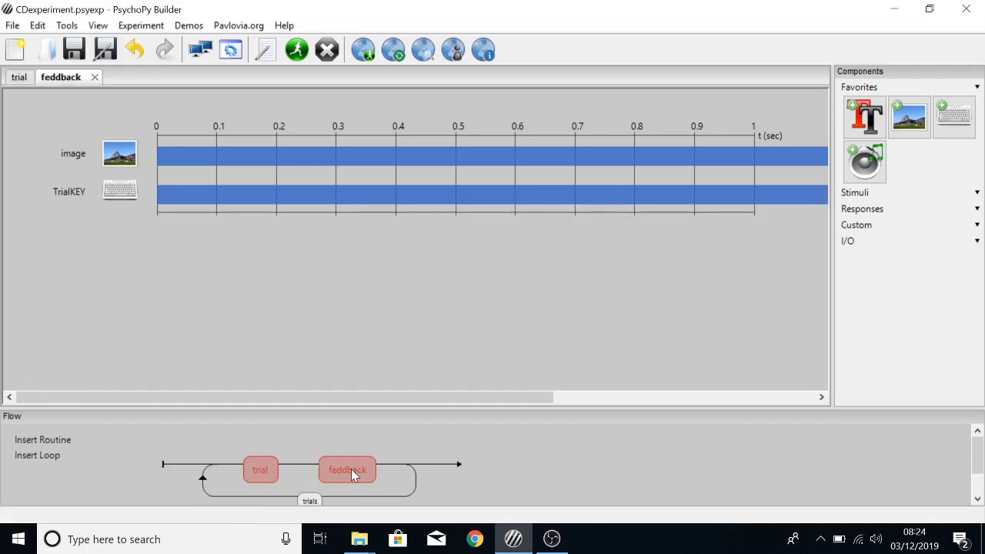
{"action": "right_click", "coordinate": [352, 471]}
{"action": "left_click", "coordinate": [414, 497]}
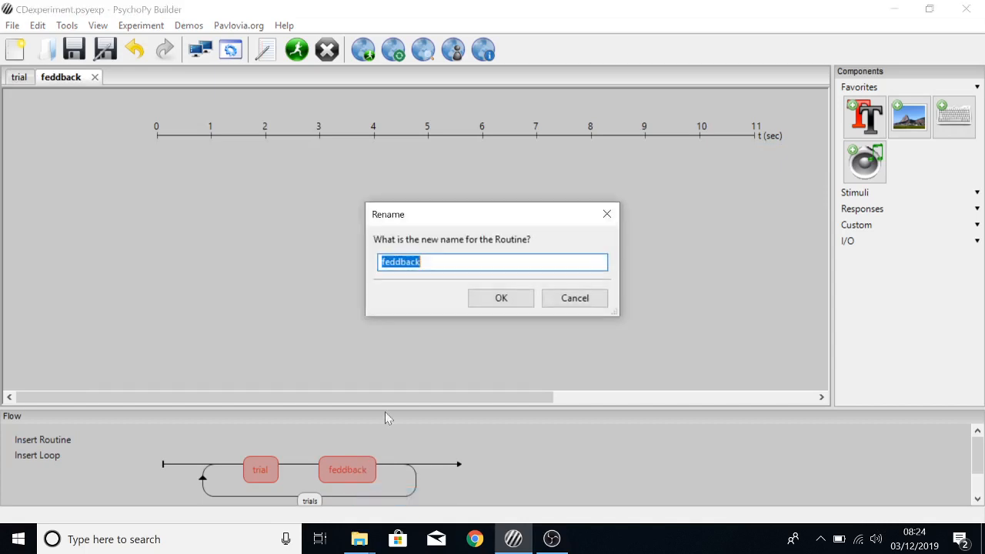
{"action": "left_click_drag", "start_coordinate": [387, 261], "coordinate": [394, 261]}
{"action": "type", "text": "e"}
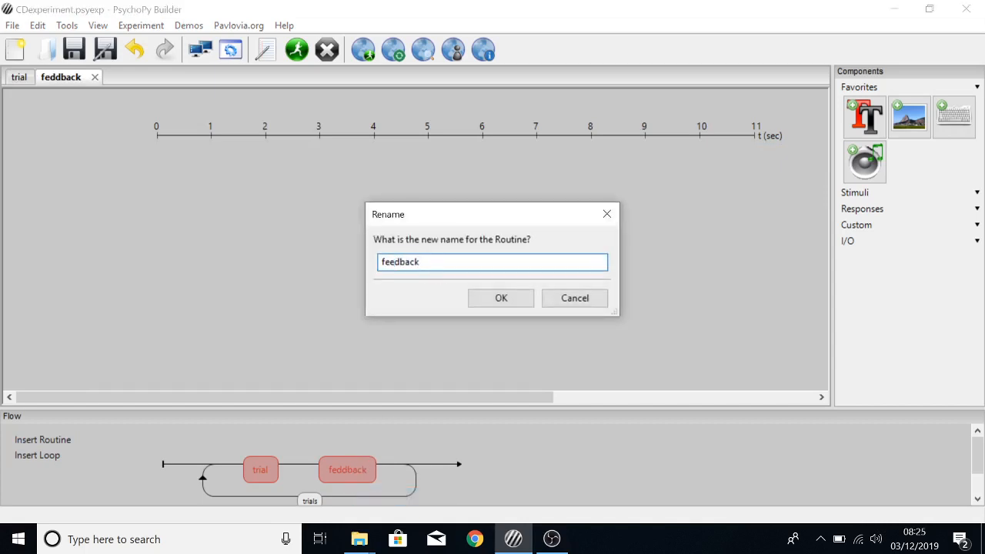
{"action": "left_click", "coordinate": [492, 298]}
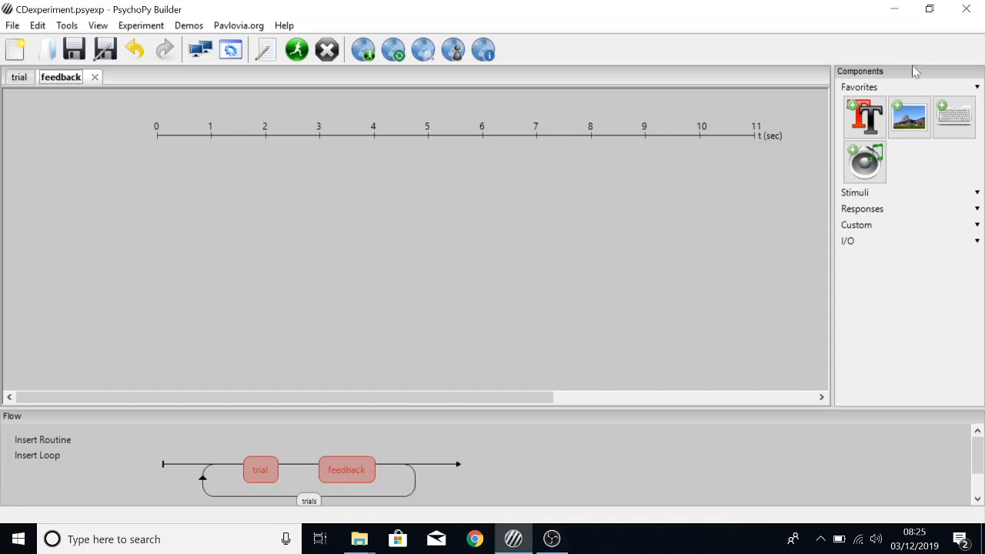
Step: Add an image component to the feedback routine, with its image set to $Image1 and updated on every repeat
{"action": "left_click", "coordinate": [910, 116]}
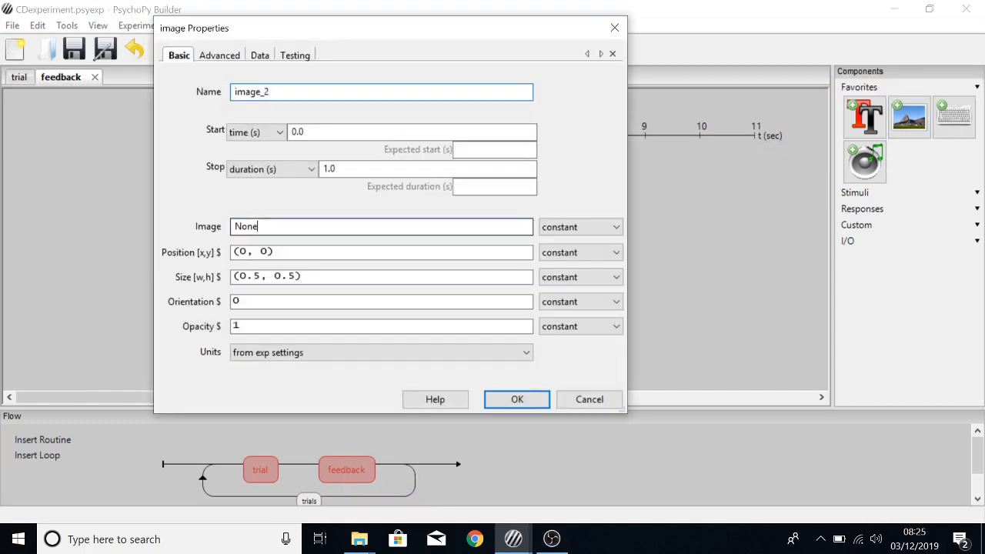
{"action": "double_click", "coordinate": [308, 227]}
{"action": "key", "text": "BackSpace"}
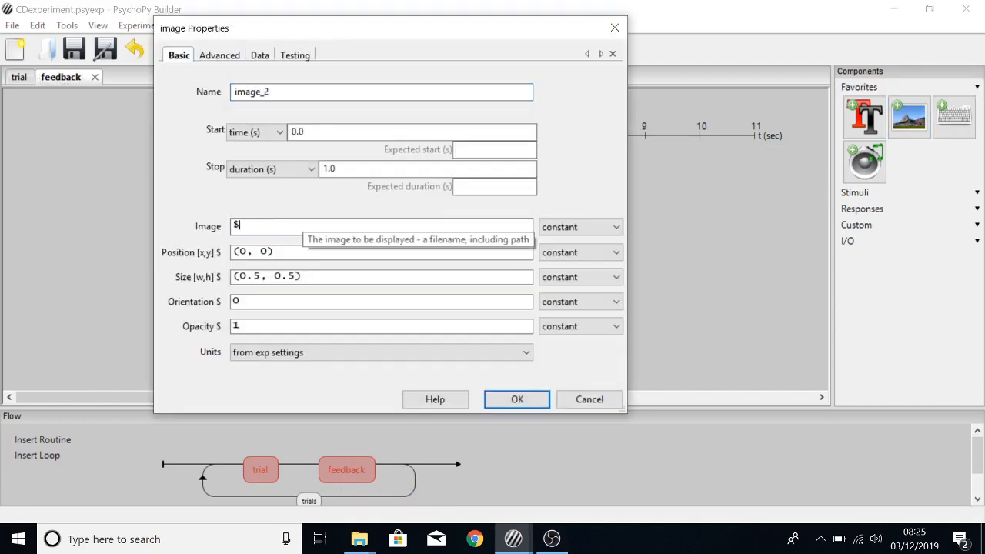
{"action": "type", "text": "$Image1"}
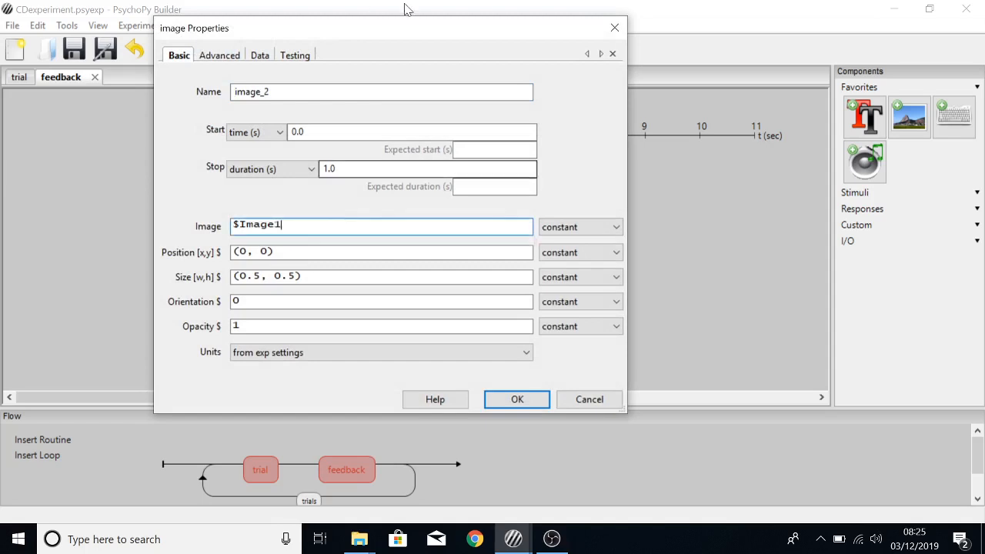
{"action": "left_click", "coordinate": [579, 228]}
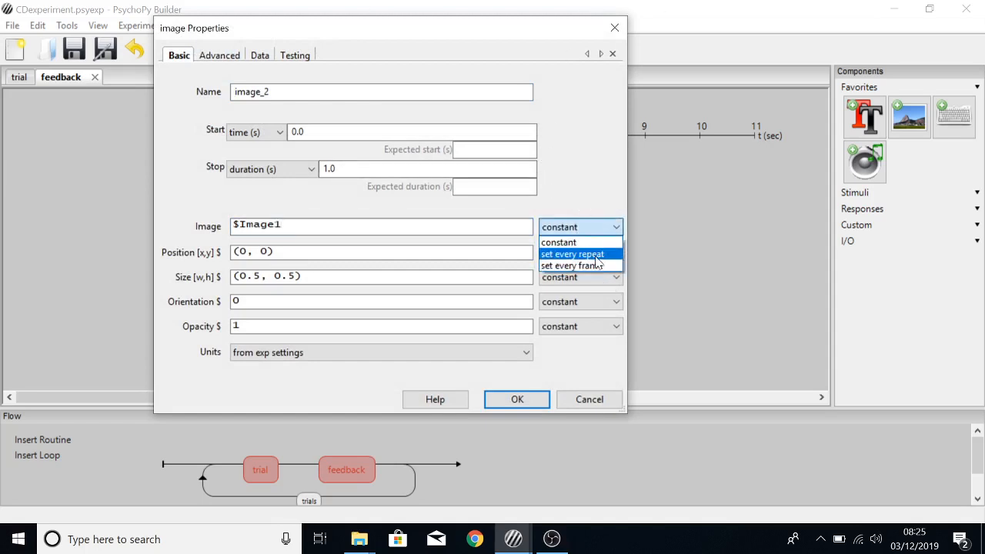
{"action": "left_click", "coordinate": [573, 254]}
Step: Set the new image component's size to (0.4, 0.4) and clear its stop duration
{"action": "left_click", "coordinate": [292, 277]}
{"action": "key", "text": "BackSpace"}
{"action": "type", "text": "4"}
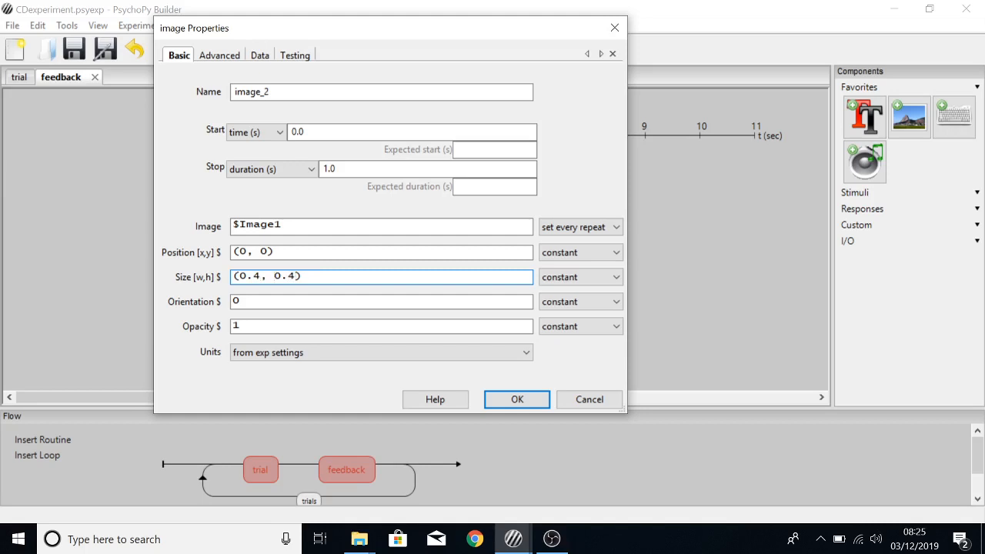
{"action": "double_click", "coordinate": [329, 168]}
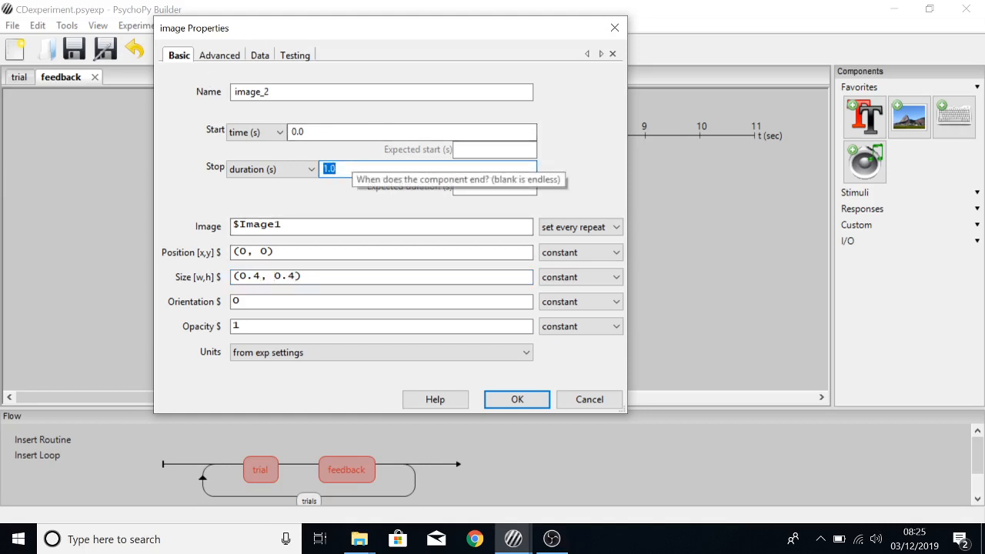
{"action": "key", "text": "BackSpace"}
Step: Name the feedback routine's image component Redisplay and accept its properties
{"action": "double_click", "coordinate": [308, 92]}
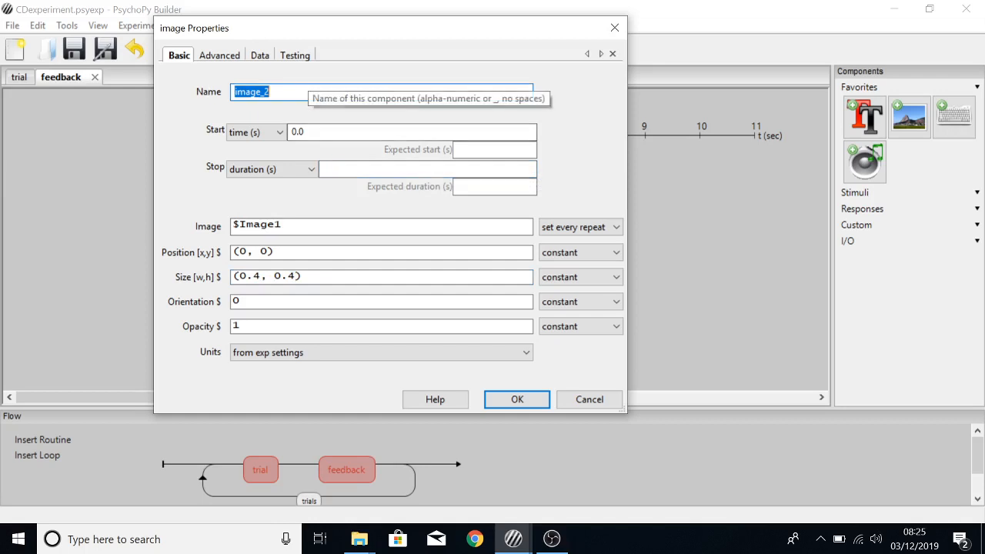
{"action": "key", "text": "BackSpace"}
{"action": "type", "text": "R"}
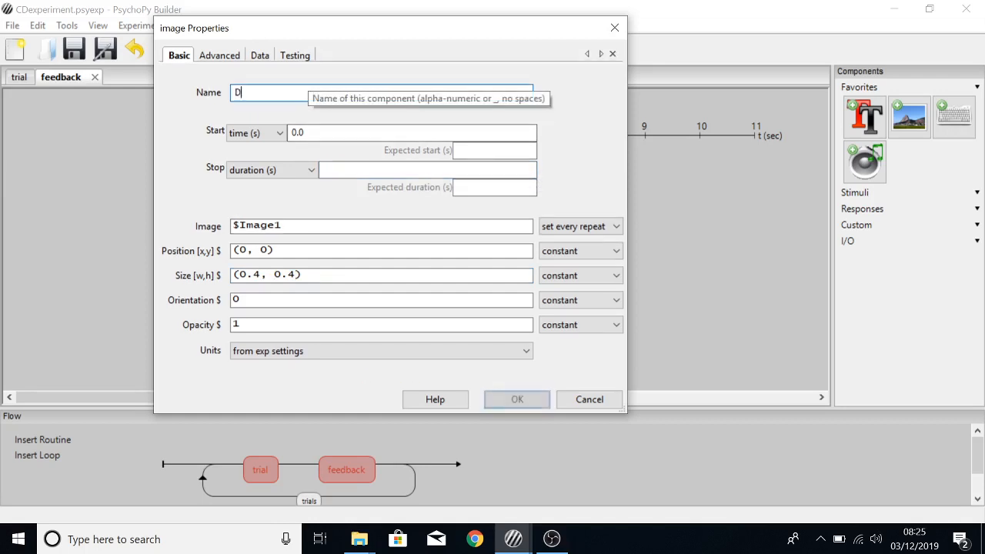
{"action": "key", "text": "BackSpace"}
{"action": "type", "text": "Redisplay"}
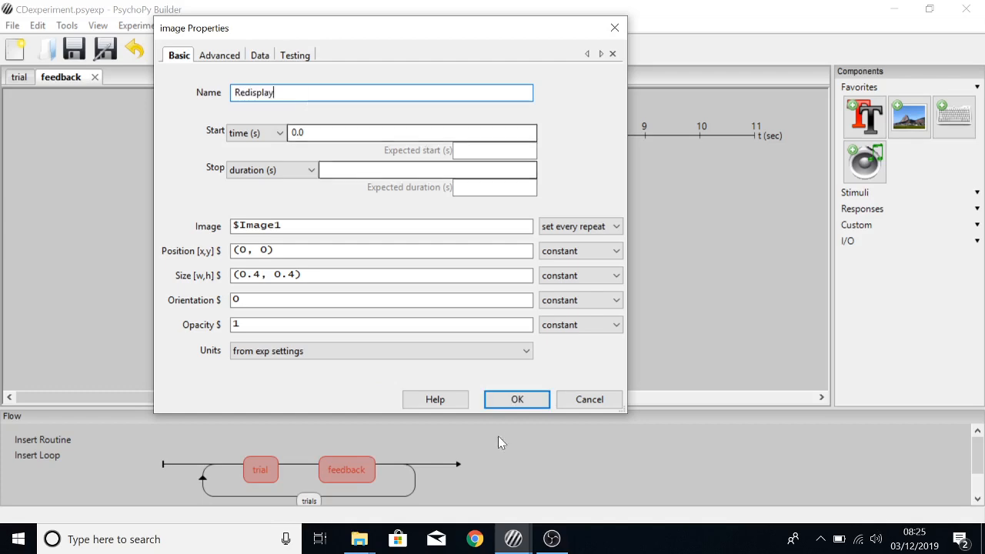
{"action": "left_click", "coordinate": [514, 399]}
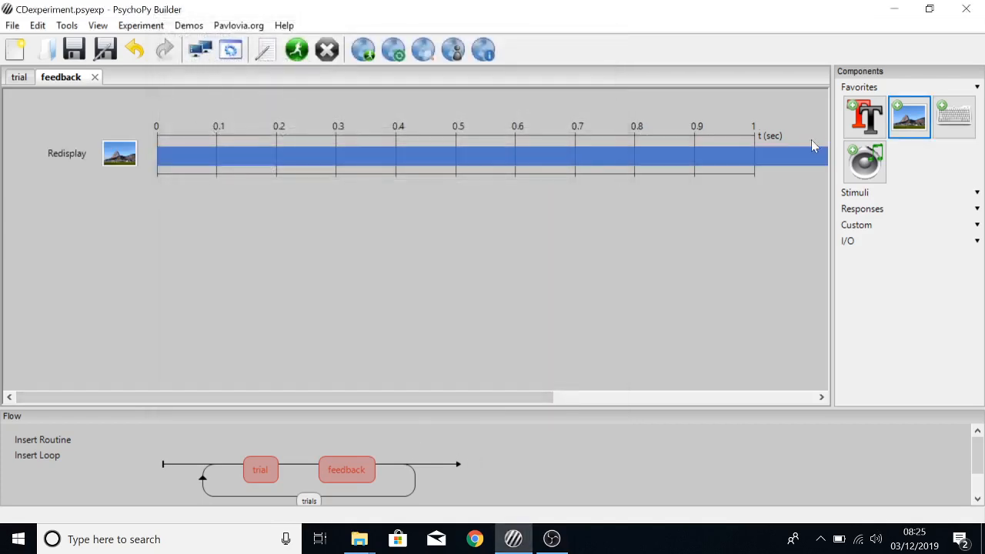
Step: Add a keyboard component to the feedback routine with allowed keys 'q','p'
{"action": "left_click", "coordinate": [955, 116]}
{"action": "left_click_drag", "start_coordinate": [481, 245], "coordinate": [94, 257]}
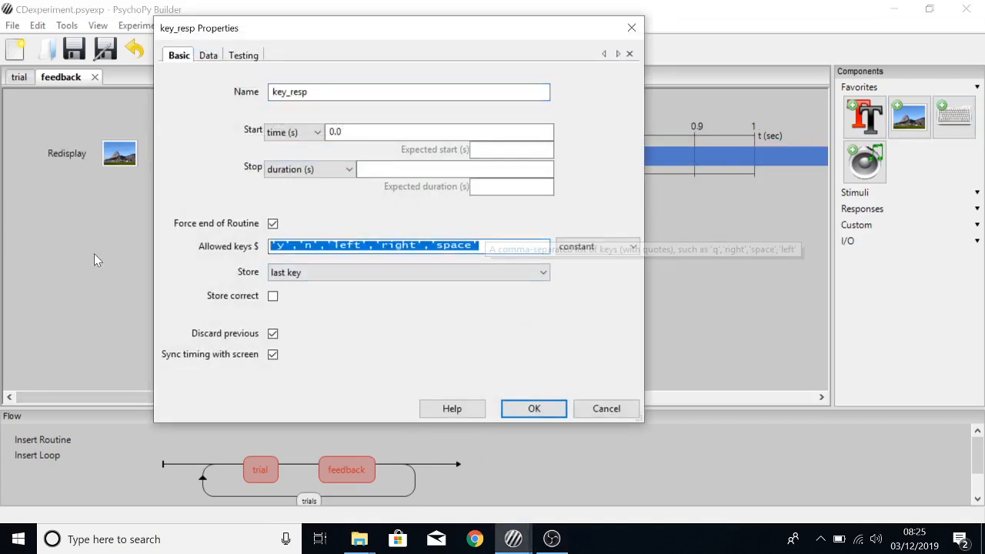
{"action": "type", "text": "'q'"}
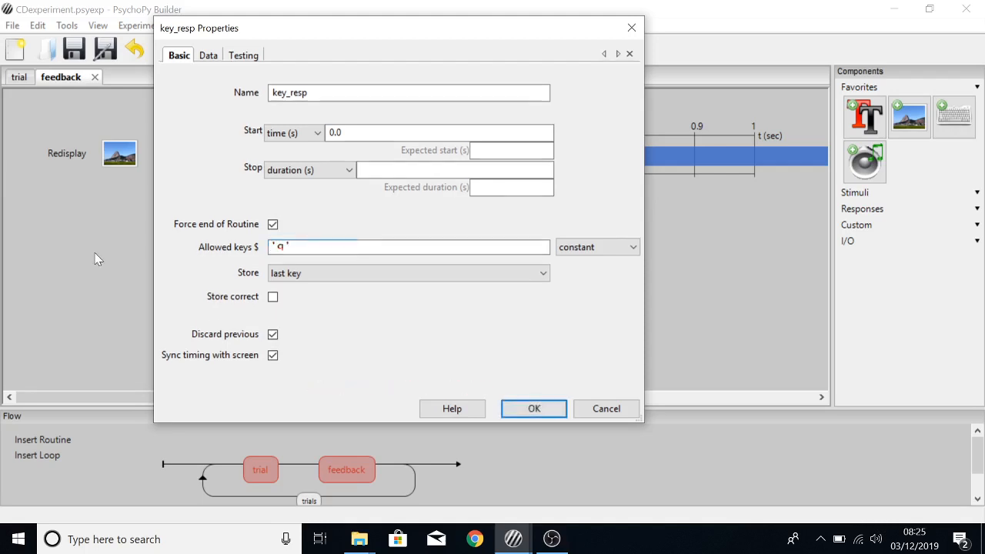
{"action": "type", "text": ", 'p'"}
Step: Make the new keyboard component store correct responses using $CorrectAnswer as the correct answer, and accept its properties
{"action": "left_click", "coordinate": [273, 297]}
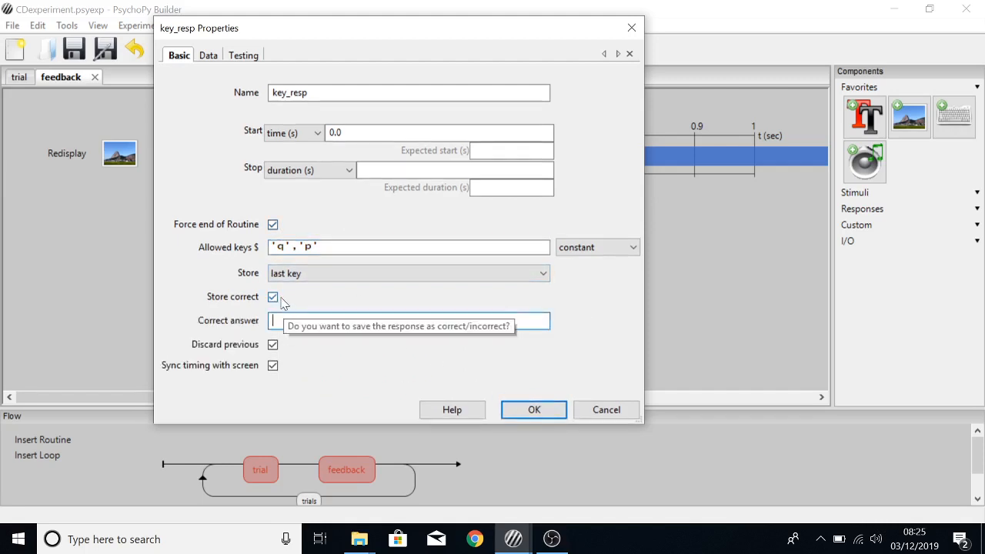
{"action": "left_click", "coordinate": [273, 298]}
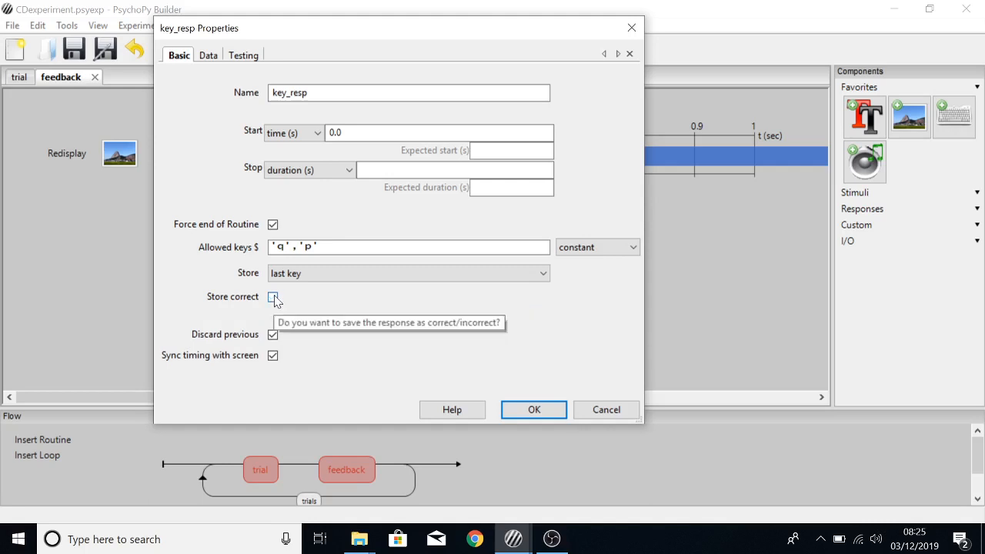
{"action": "left_click", "coordinate": [274, 298]}
{"action": "left_click", "coordinate": [271, 321]}
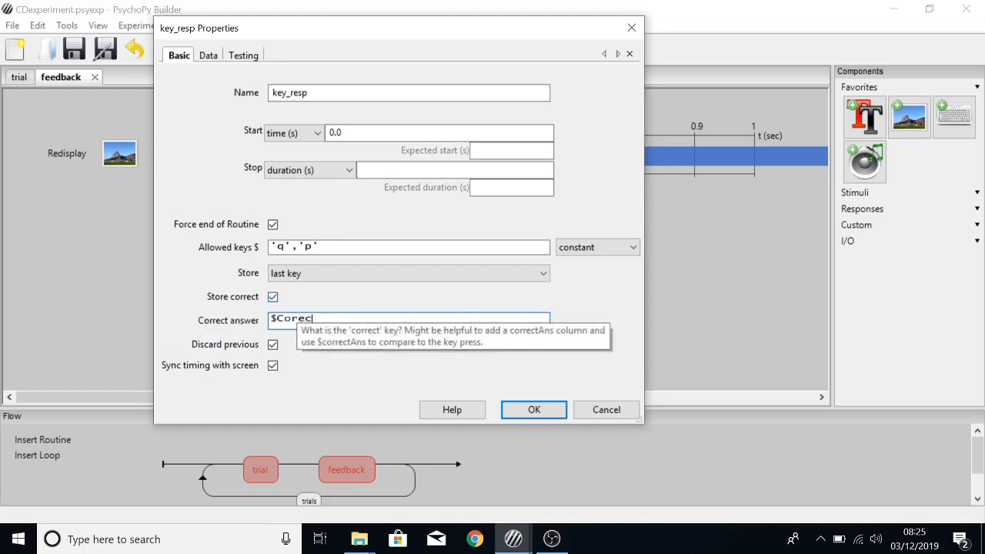
{"action": "type", "text": "$CorrectAnswer"}
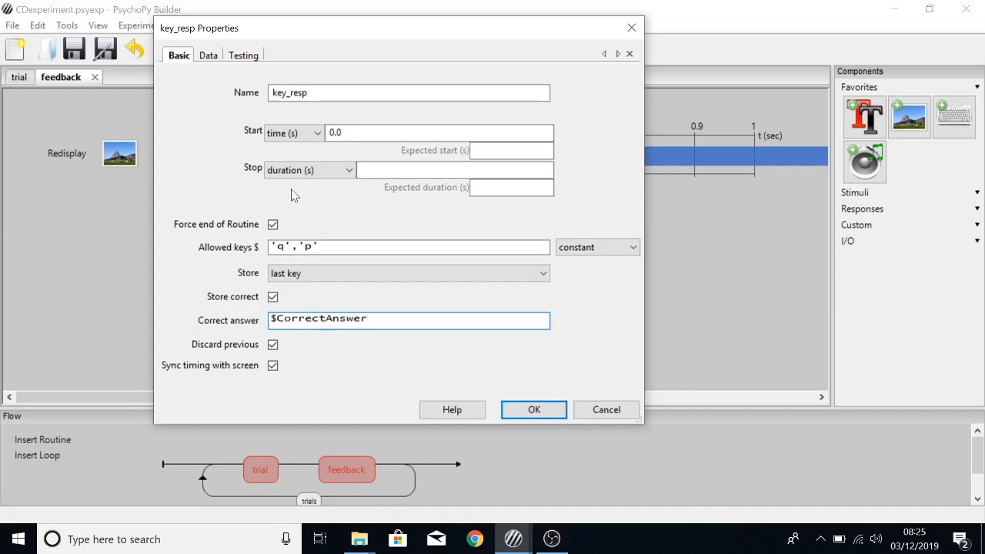
{"action": "left_click", "coordinate": [534, 410]}
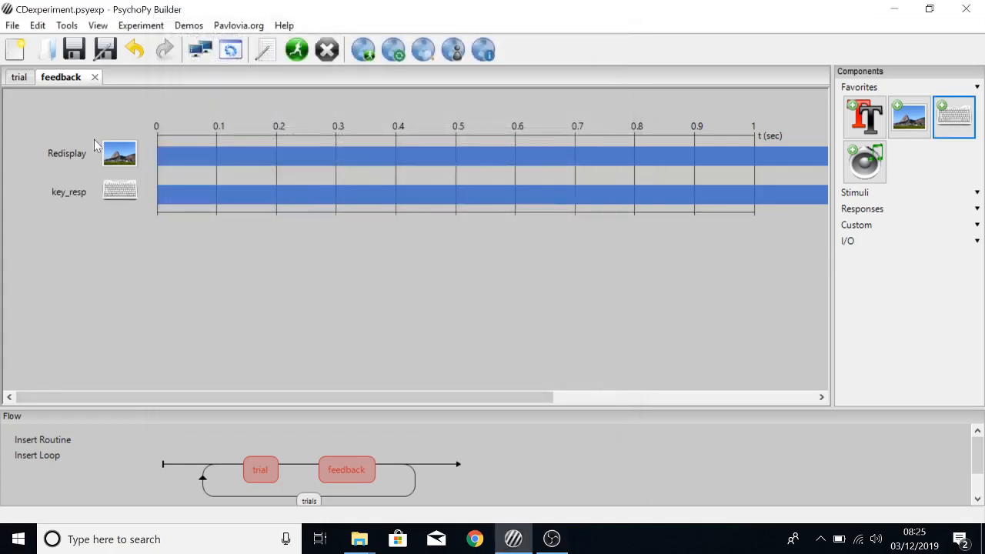
Step: Rename the feedback routine's keyboard component to RedisplayKEY
{"action": "left_click", "coordinate": [66, 196]}
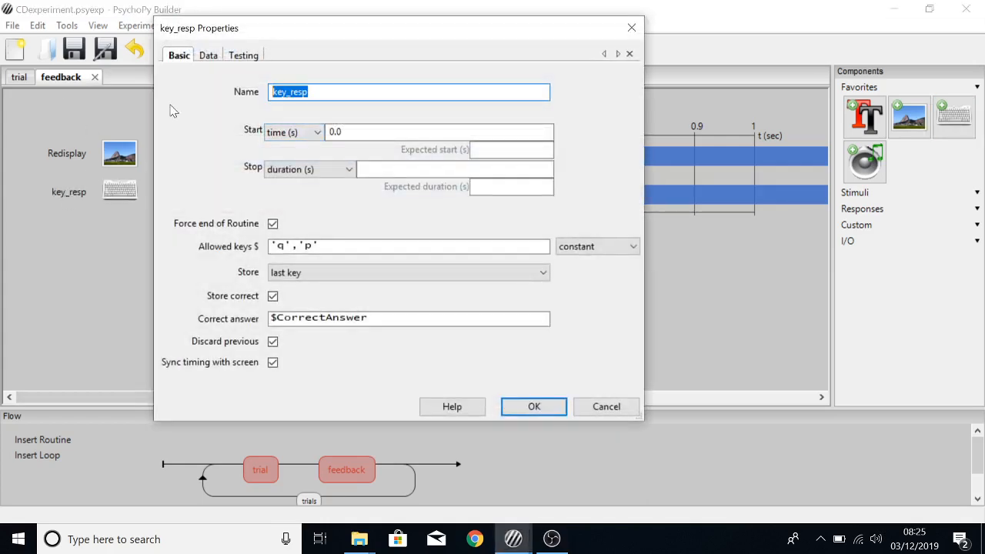
{"action": "type", "text": "Redisp"}
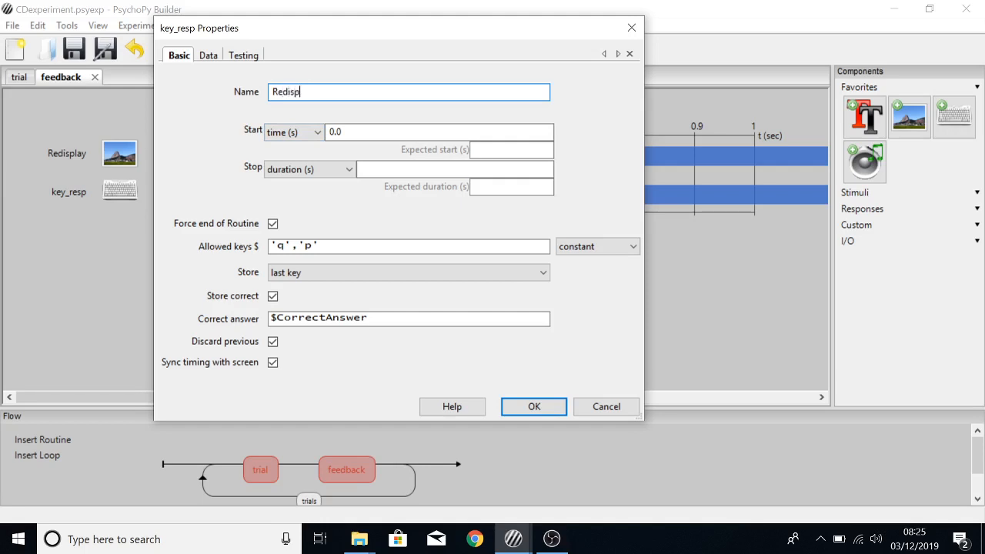
{"action": "type", "text": "layKEY"}
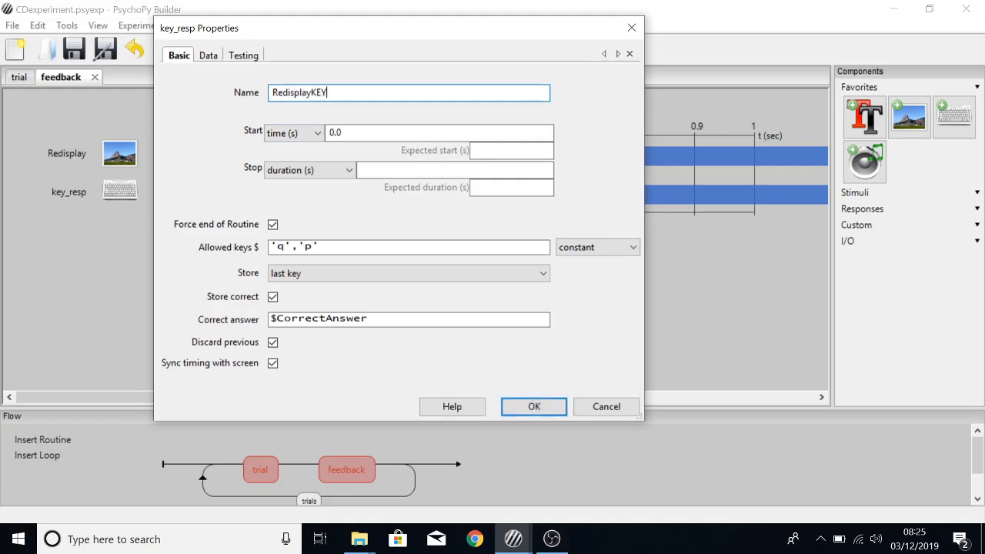
{"action": "left_click", "coordinate": [533, 406]}
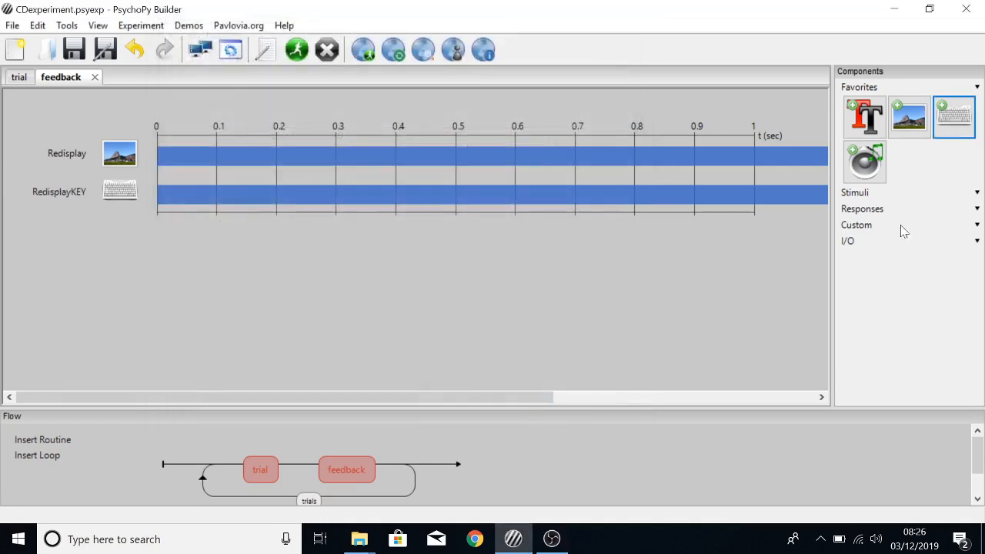
Step: Add a custom code component to the feedback routine with Hold = 0 as its Begin Routine code
{"action": "left_click", "coordinate": [912, 226]}
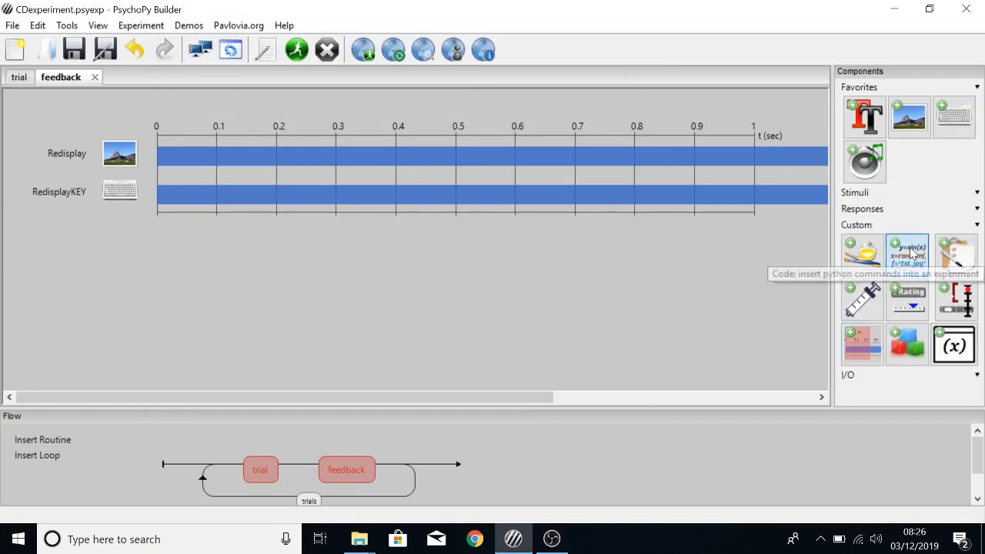
{"action": "left_click", "coordinate": [906, 252]}
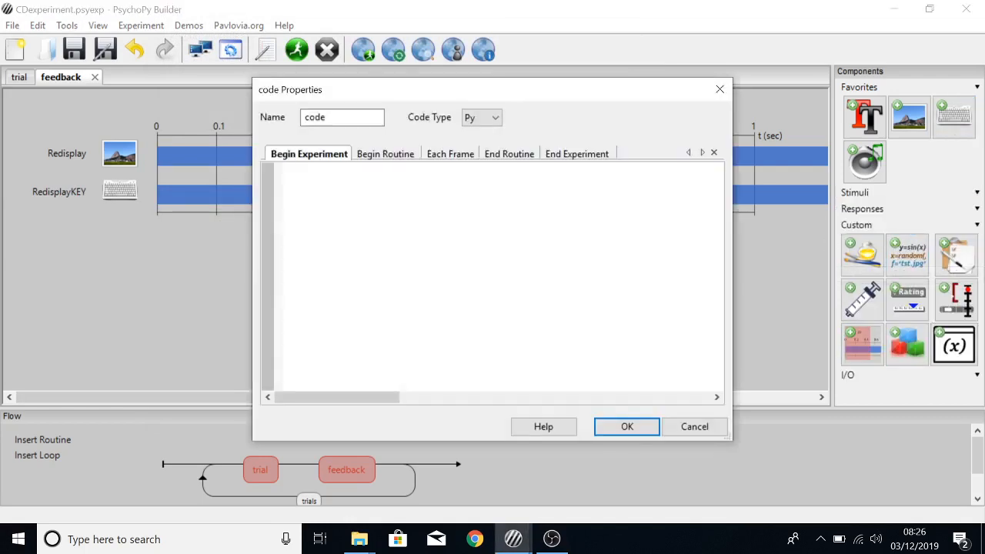
{"action": "type", "text": "Hold = 0"}
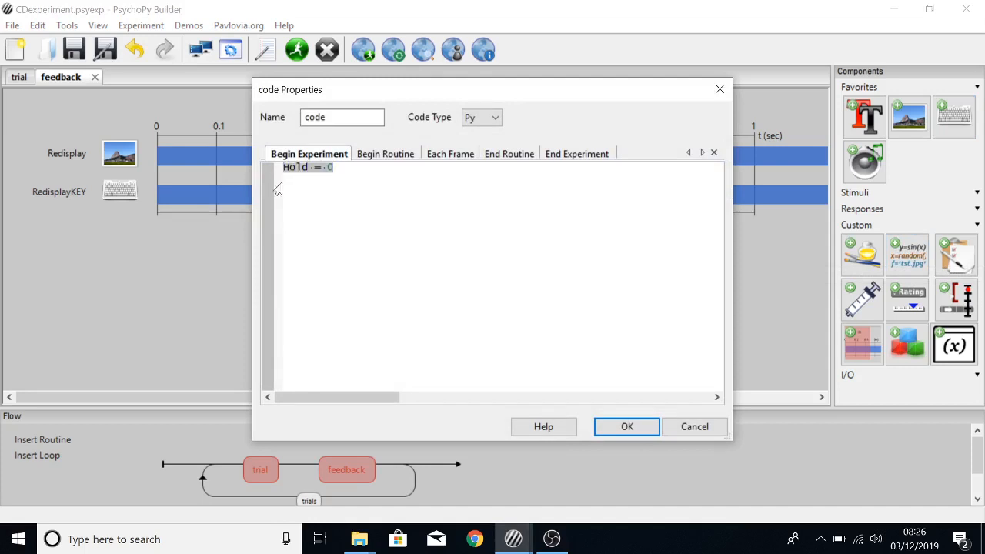
{"action": "left_click", "coordinate": [395, 153]}
{"action": "left_click", "coordinate": [283, 169]}
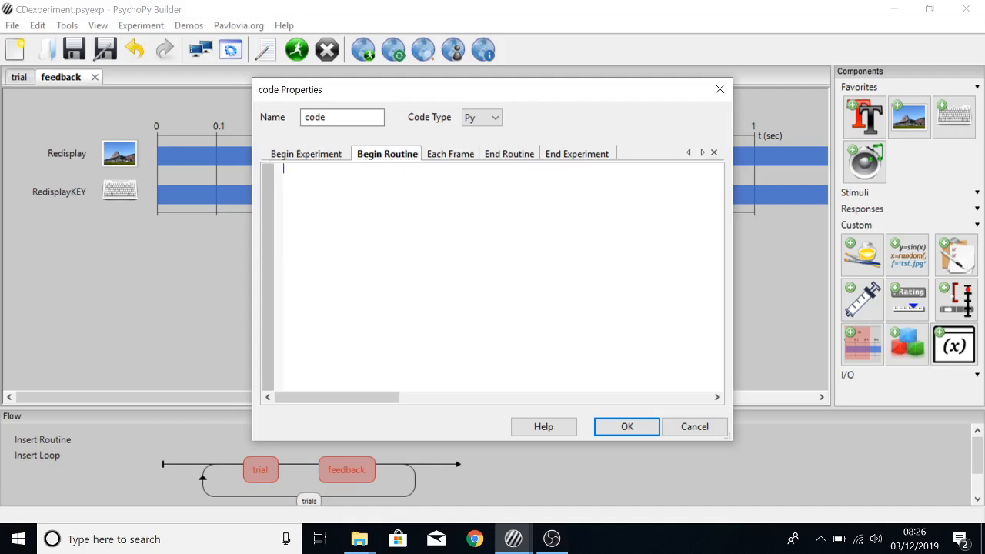
{"action": "type", "text": "Hold = 0"}
{"action": "left_click", "coordinate": [627, 427]}
Step: Extend the code component's Begin Routine code with Message = 'x' above Hold = 0 and an if trialKEY.corr: block setting Hold = 1
{"action": "left_click", "coordinate": [257, 470]}
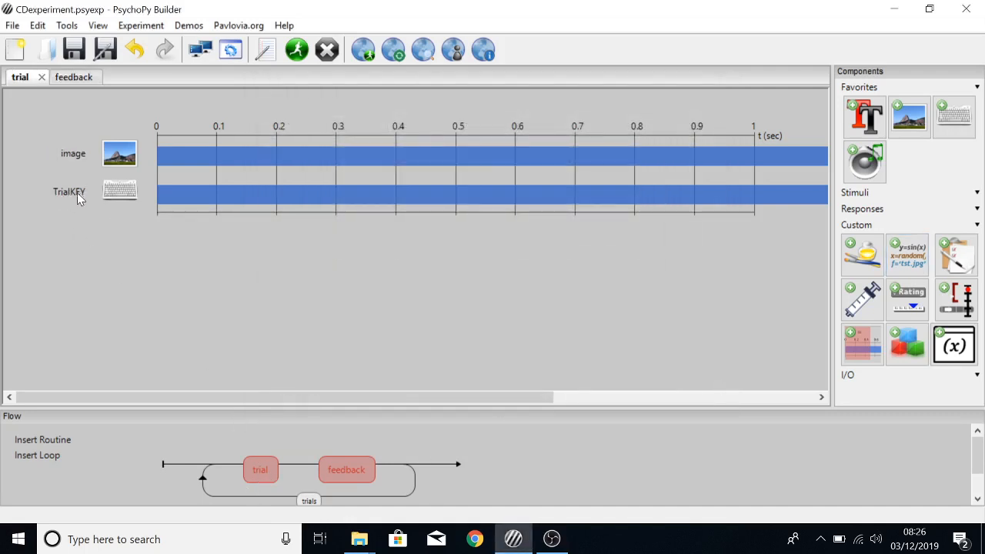
{"action": "left_click", "coordinate": [366, 473]}
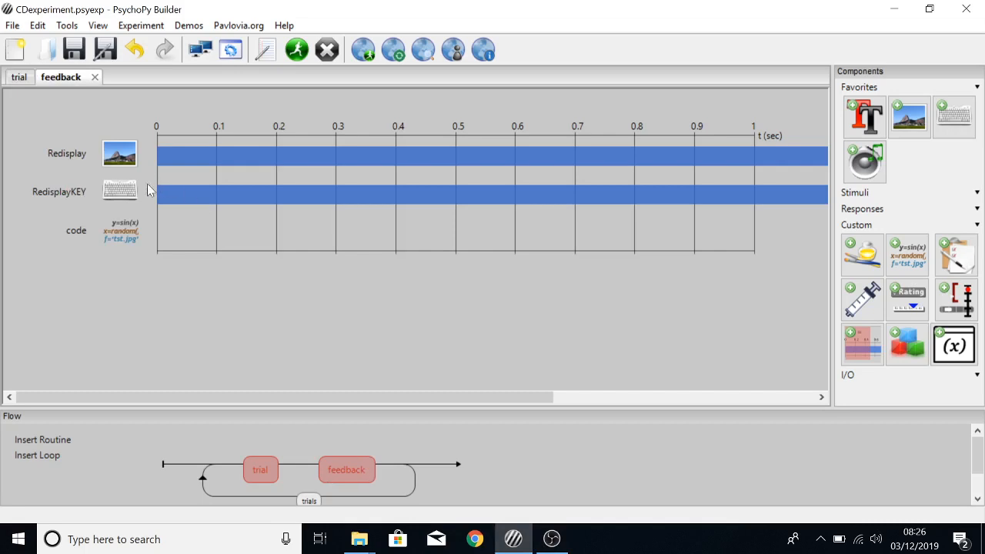
{"action": "double_click", "coordinate": [124, 230]}
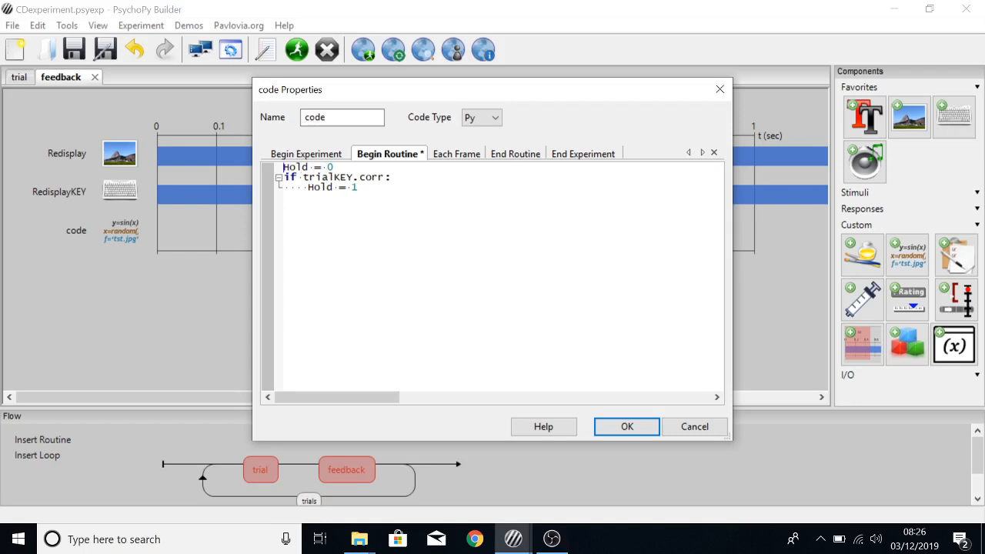
{"action": "key", "text": "Return"}
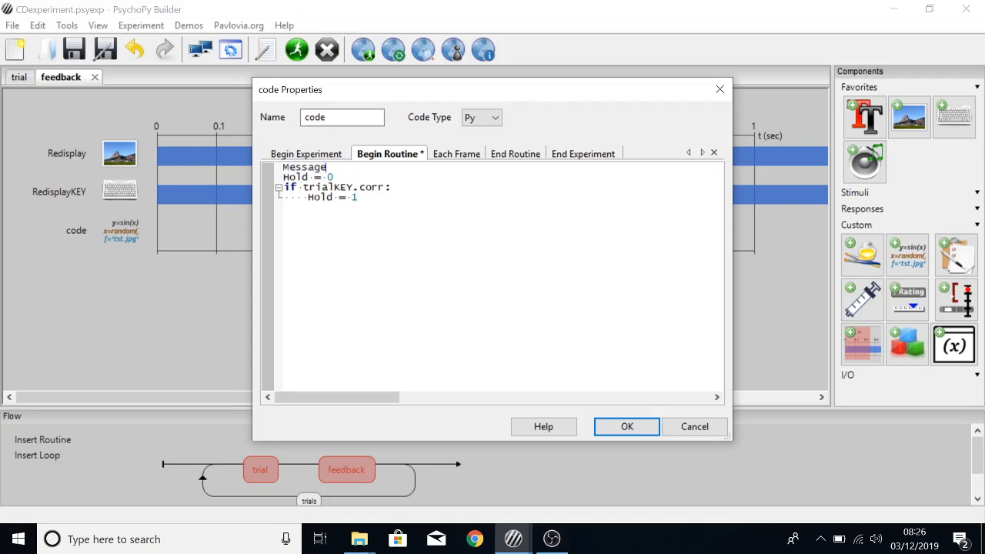
{"action": "type", "text": "Message = 'x'"}
Step: Enter Each Frame code that sets Hold = 1 if RedisplayKEY.corr is true, and accept the code component
{"action": "left_click", "coordinate": [455, 157]}
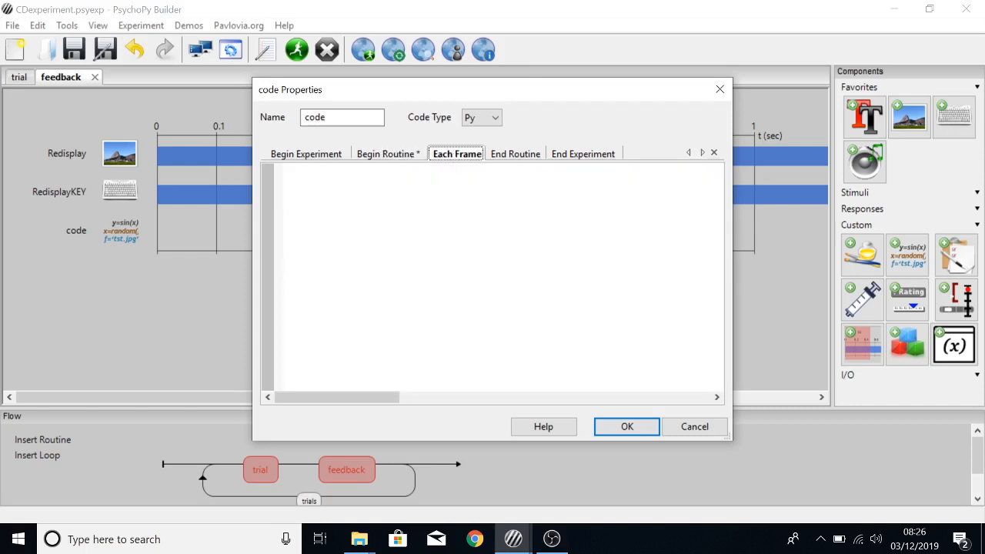
{"action": "type", "text": "if RedisplayKE"}
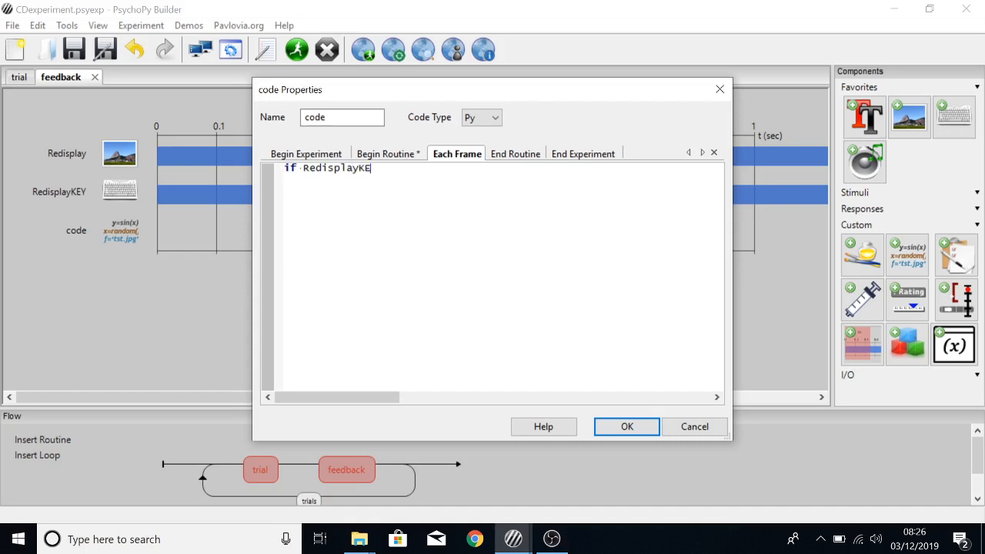
{"action": "type", "text": "Y.corr:     "}
{"action": "type", "text": "Hold = 1"}
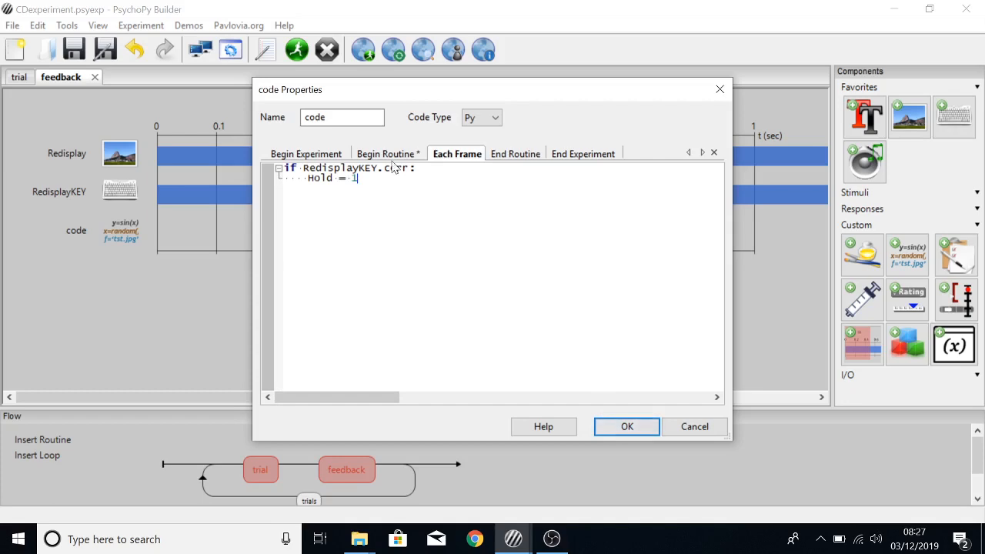
{"action": "left_click", "coordinate": [627, 426]}
Step: Add a text component to the feedback routine with $Message as its text
{"action": "left_click", "coordinate": [865, 117]}
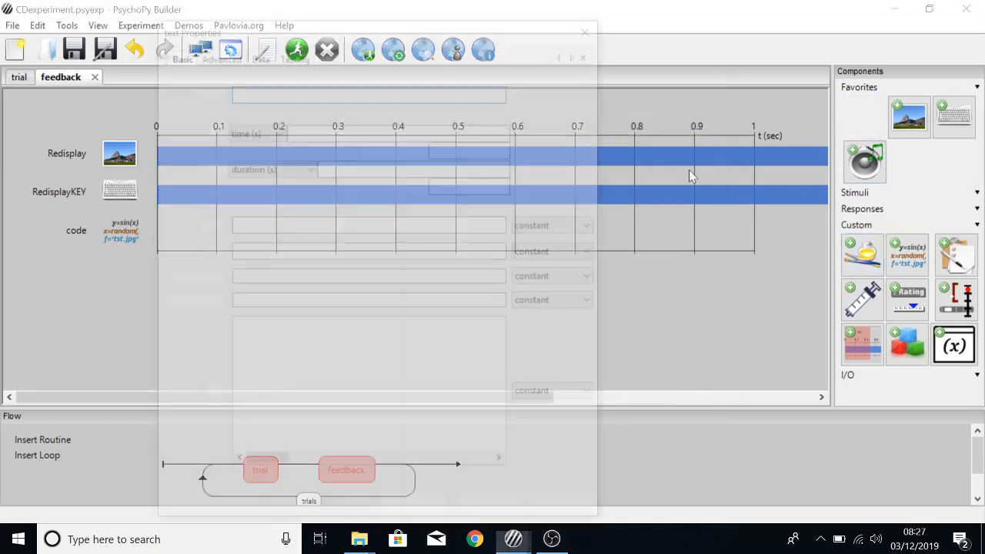
{"action": "key", "text": "Tab"}
{"action": "key", "text": "Tab"}
{"action": "key", "text": "Tab"}
{"action": "key", "text": "Tab"}
{"action": "key", "text": "Tab"}
{"action": "key", "text": "Tab"}
{"action": "key", "text": "Tab"}
{"action": "key", "text": "Tab"}
{"action": "key", "text": "Tab"}
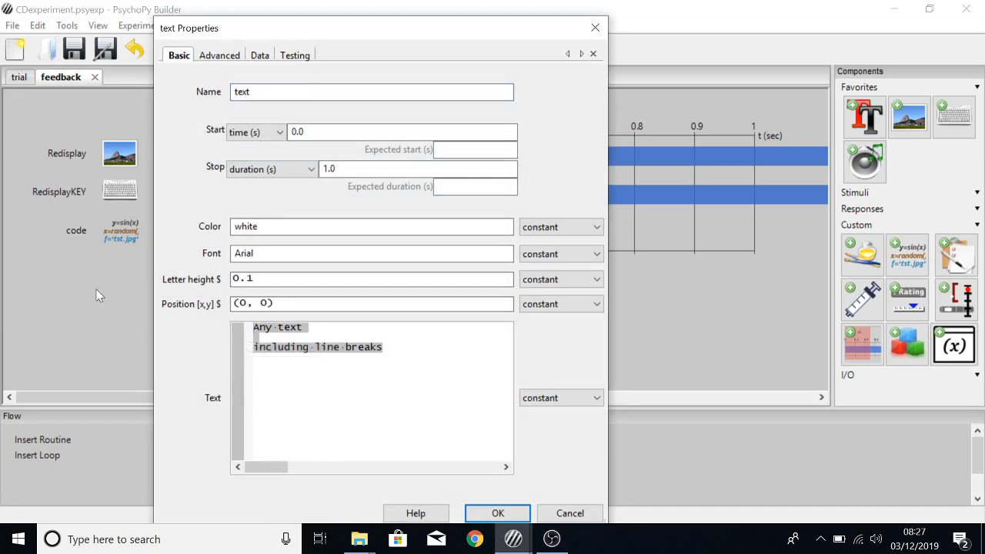
{"action": "key", "text": "BackSpace"}
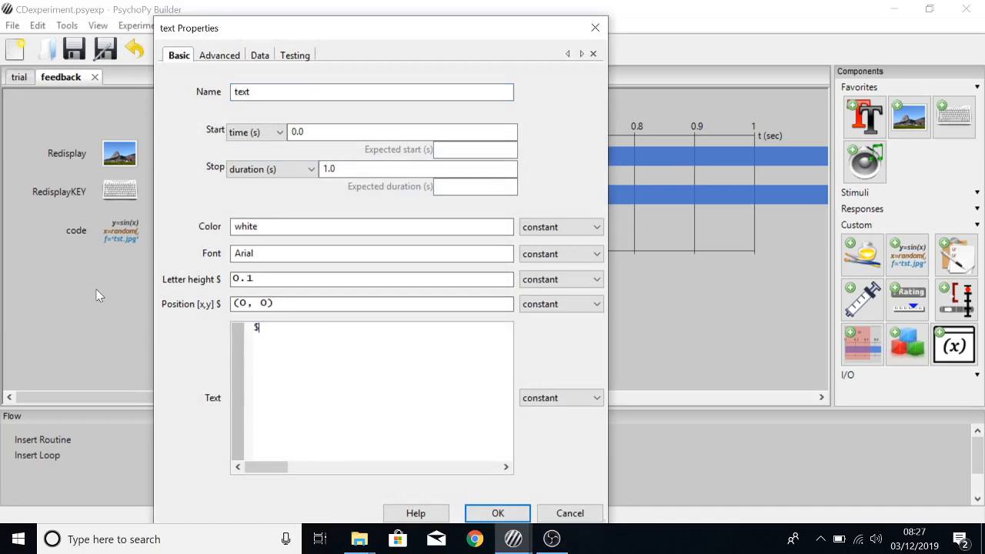
{"action": "type", "text": "$Message"}
Step: Clear the text component's stop duration and accept its properties
{"action": "double_click", "coordinate": [329, 168]}
{"action": "key", "text": "BackSpace"}
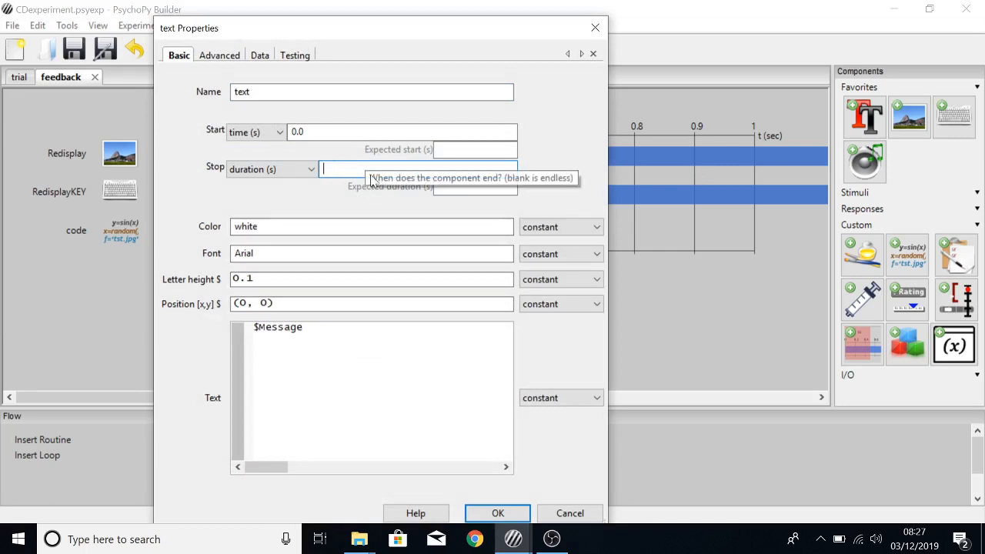
{"action": "left_click", "coordinate": [498, 514]}
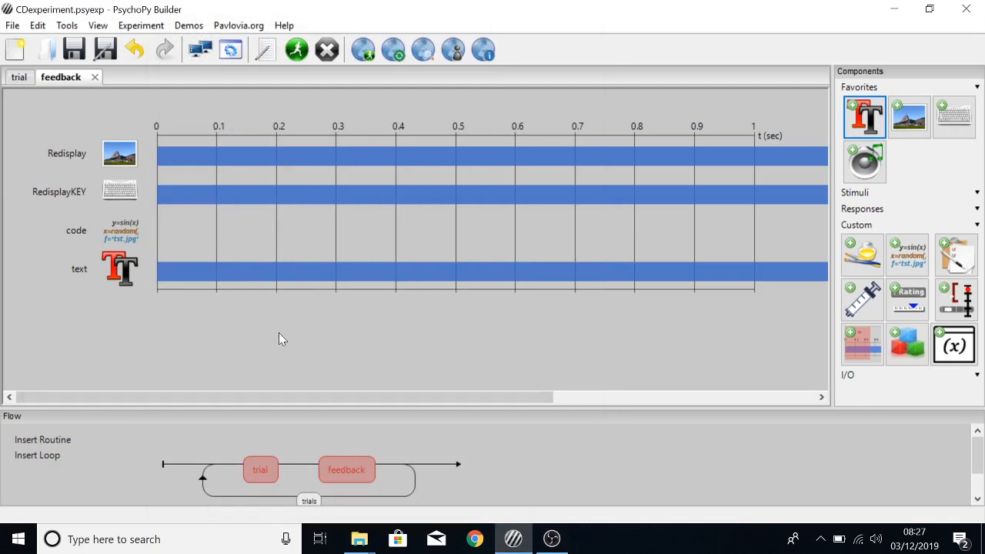
Step: Review the settings of the feedback routine's text, code and Redisplay components
{"action": "left_click", "coordinate": [133, 276]}
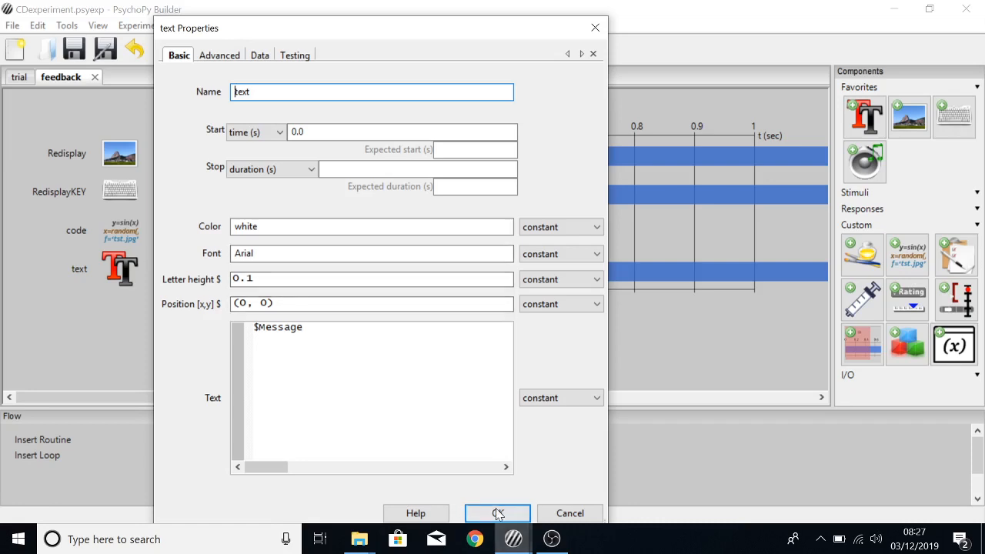
{"action": "left_click", "coordinate": [498, 512]}
{"action": "left_click", "coordinate": [129, 235]}
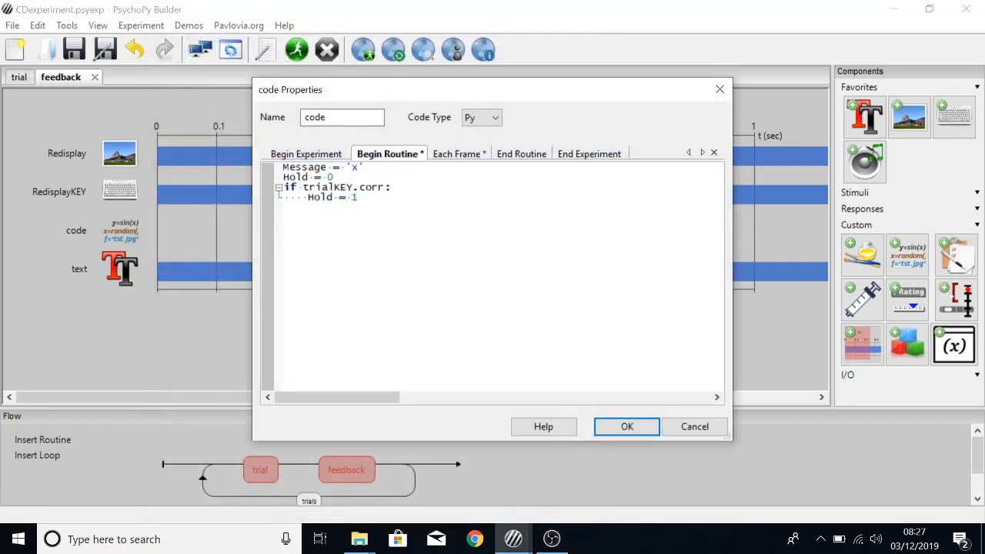
{"action": "left_click", "coordinate": [626, 427]}
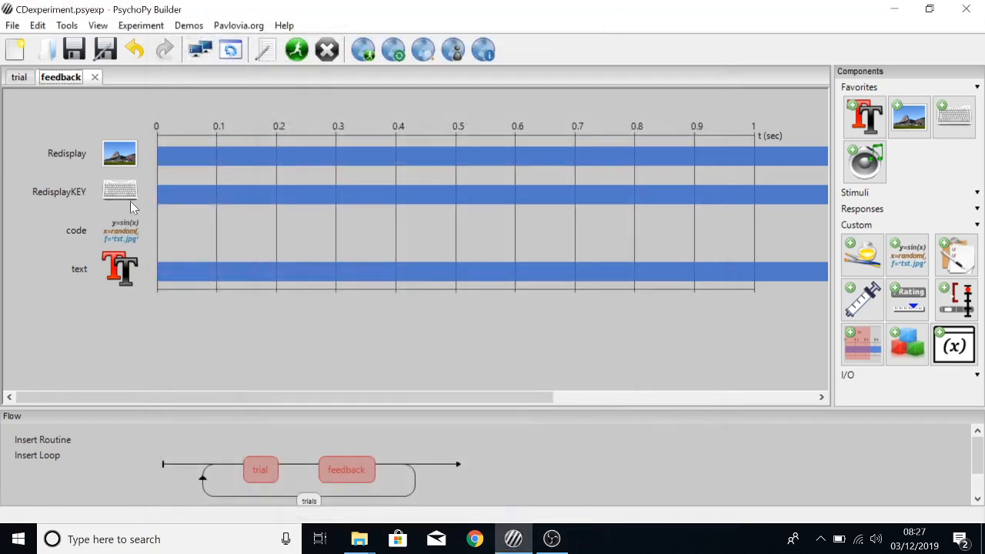
{"action": "left_click", "coordinate": [131, 163]}
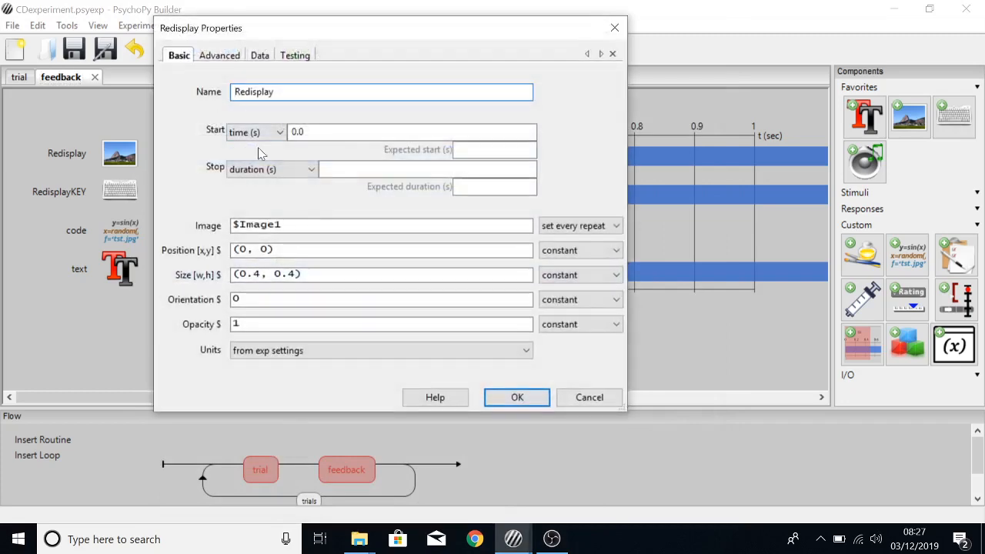
{"action": "left_click", "coordinate": [517, 398]}
Step: Set RedisplayKEY to stop on the condition Hold == 1
{"action": "left_click", "coordinate": [130, 192]}
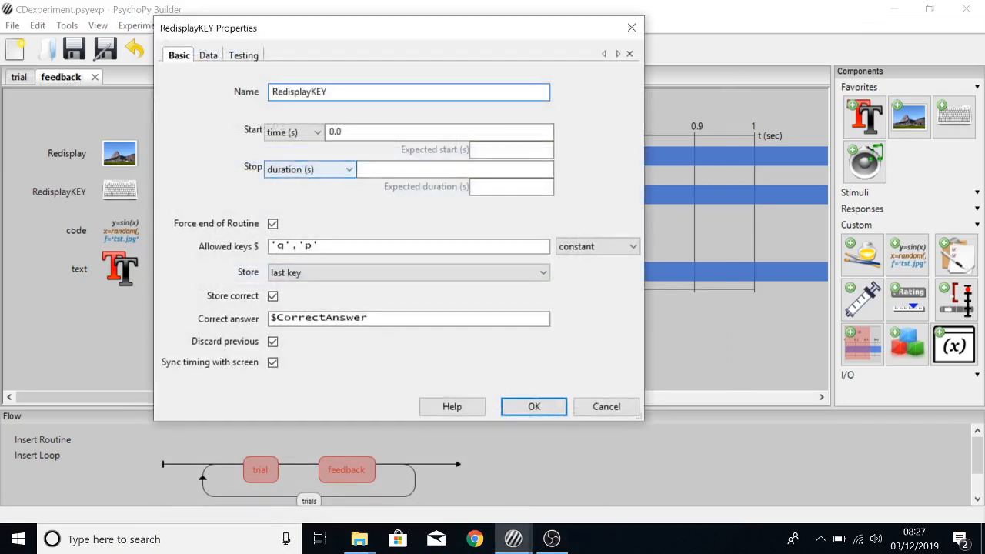
{"action": "left_click", "coordinate": [342, 170]}
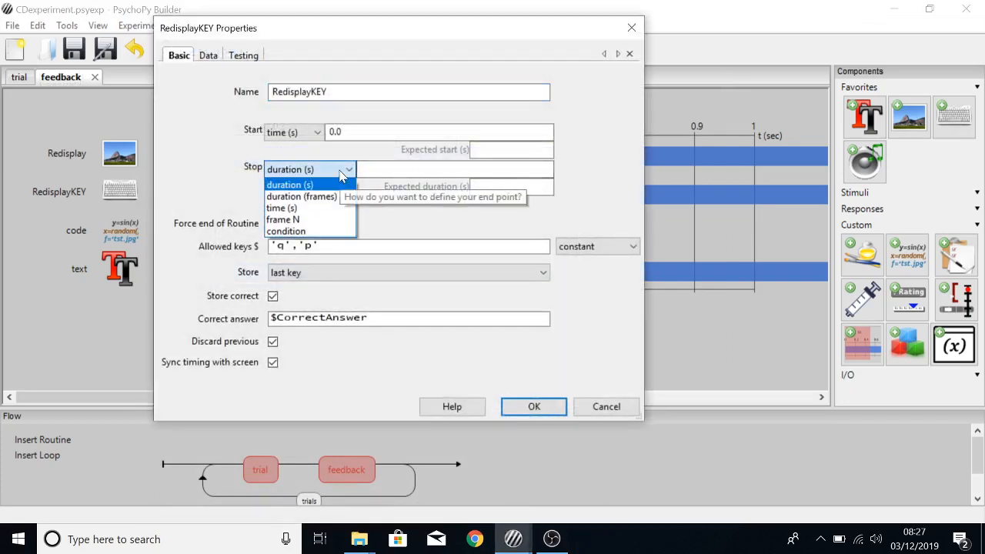
{"action": "left_click", "coordinate": [307, 231]}
{"action": "left_click", "coordinate": [377, 168]}
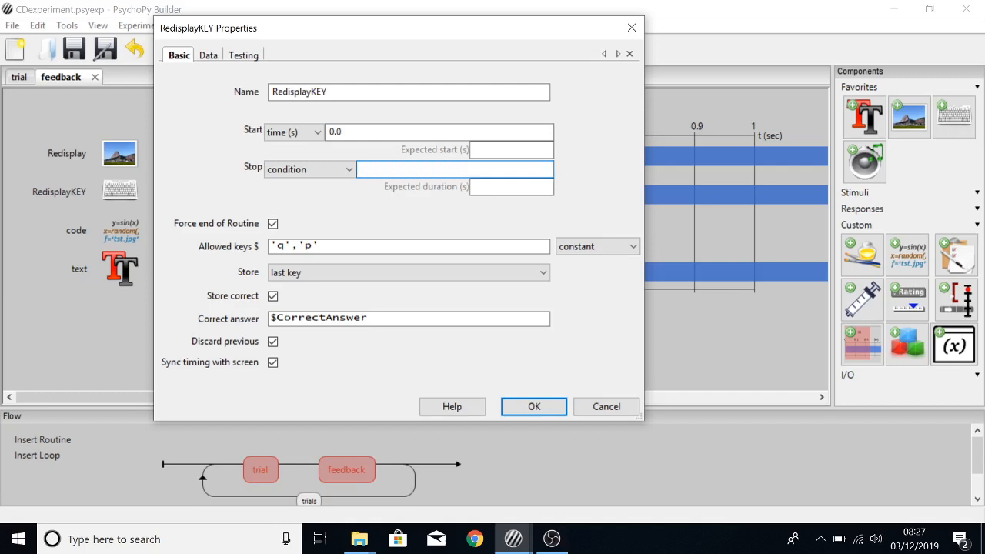
{"action": "type", "text": "Hold == 1"}
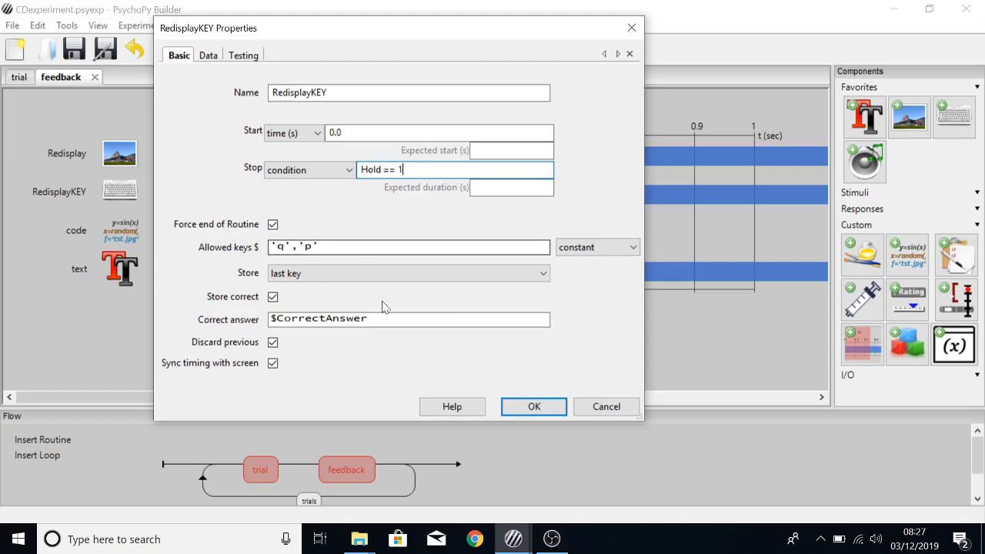
Step: Accept the RedisplayKEY properties and set the Redisplay image to stop on the condition Hold == 1
{"action": "left_click", "coordinate": [534, 406]}
{"action": "left_click", "coordinate": [109, 156]}
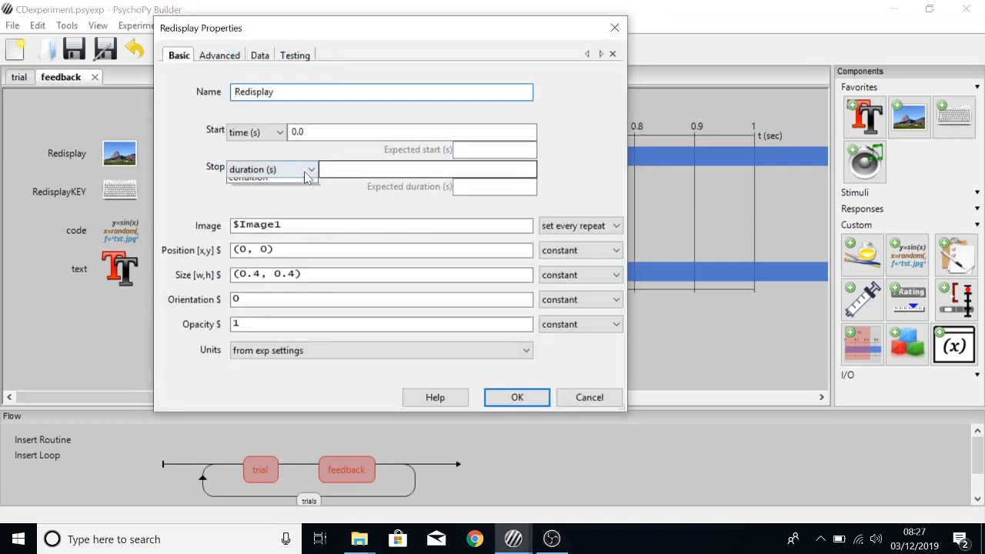
{"action": "left_click", "coordinate": [271, 168]}
{"action": "left_click", "coordinate": [277, 233]}
{"action": "left_click", "coordinate": [346, 170]}
{"action": "type", "text": "Hold == 1"}
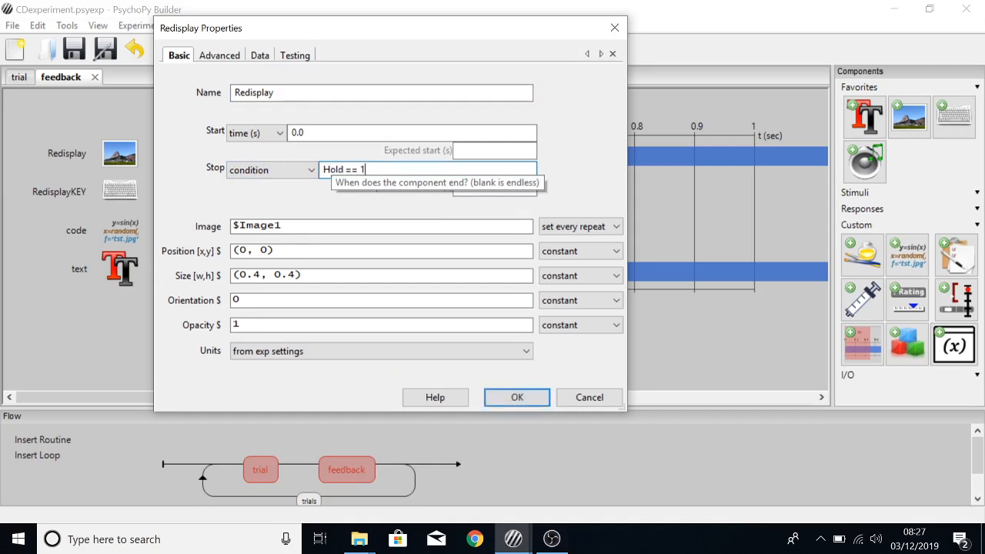
{"action": "left_click", "coordinate": [516, 397]}
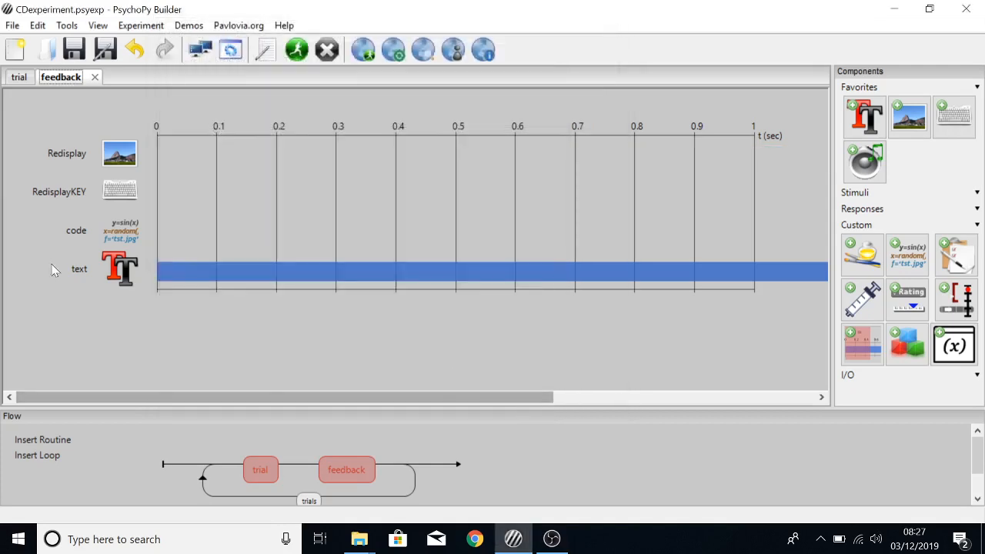
Step: Set the feedback routine's text component to stop on the condition Hold == 1
{"action": "left_click", "coordinate": [174, 269]}
{"action": "left_click", "coordinate": [341, 169]}
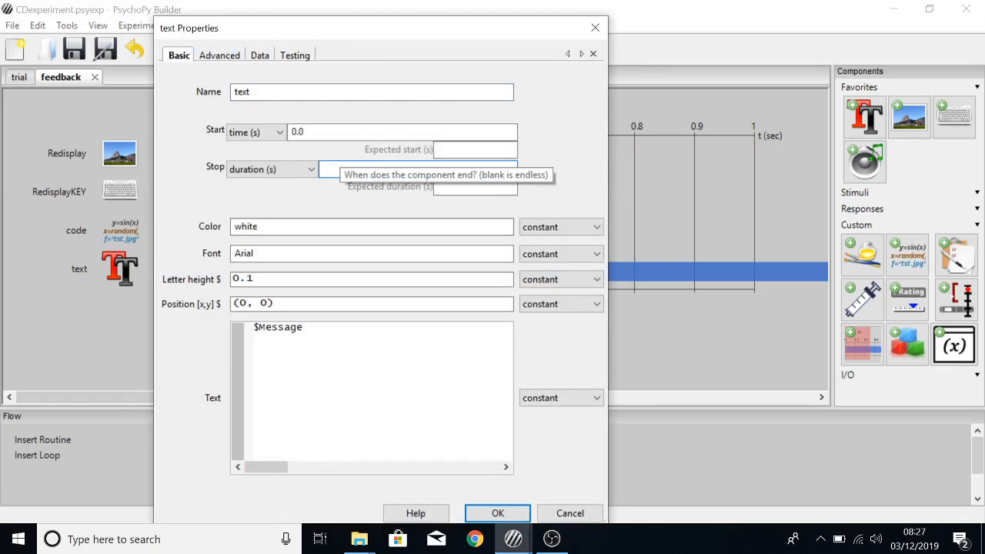
{"action": "type", "text": "Hold == 1"}
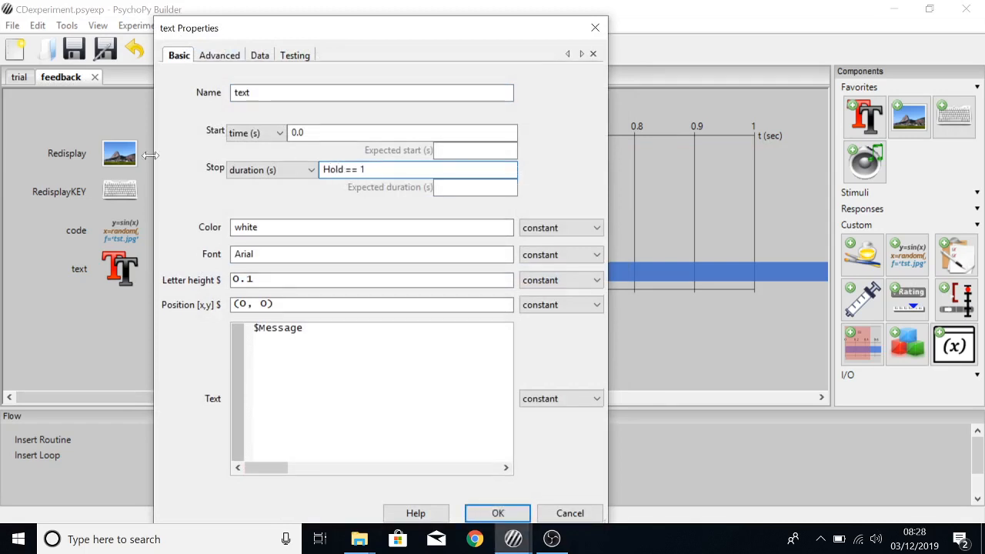
{"action": "left_click", "coordinate": [262, 169]}
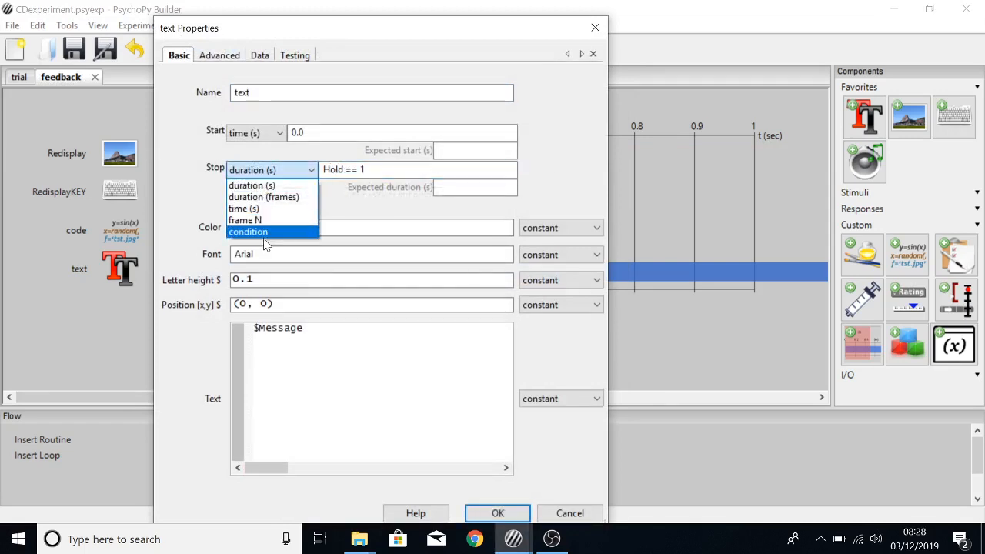
{"action": "left_click", "coordinate": [266, 232]}
{"action": "left_click", "coordinate": [498, 513]}
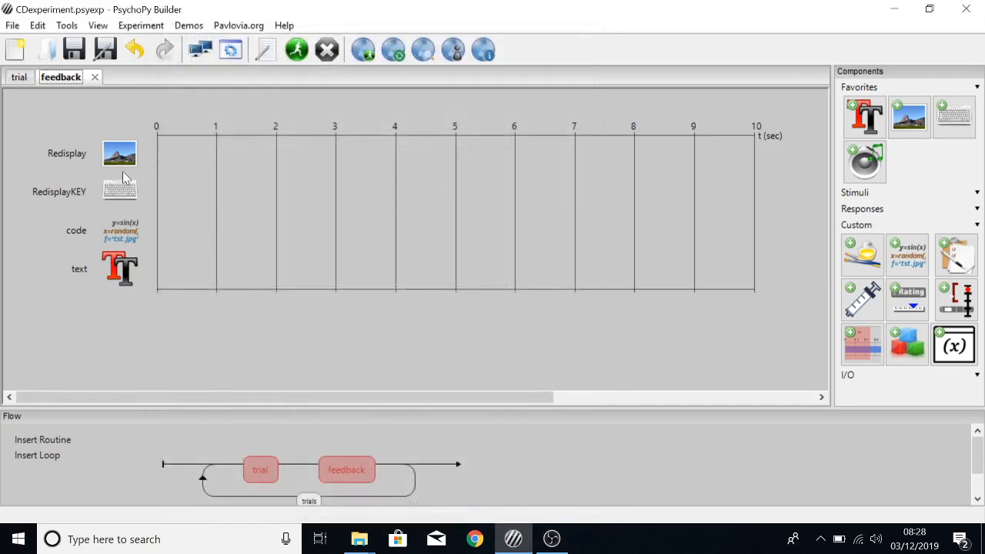
Step: Review the code component's Begin Routine and Each Frame code for how Hold is set
{"action": "left_click", "coordinate": [132, 231]}
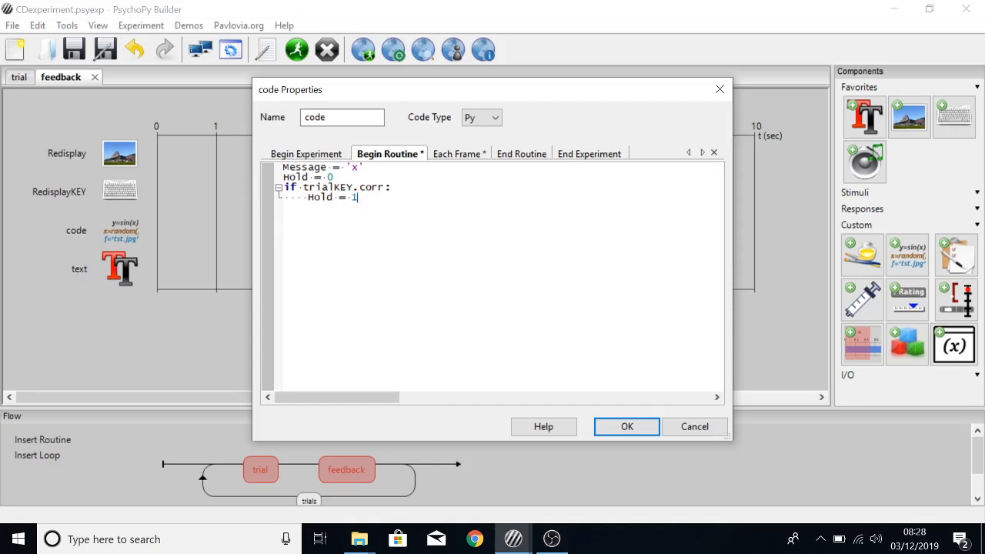
{"action": "left_click", "coordinate": [435, 157]}
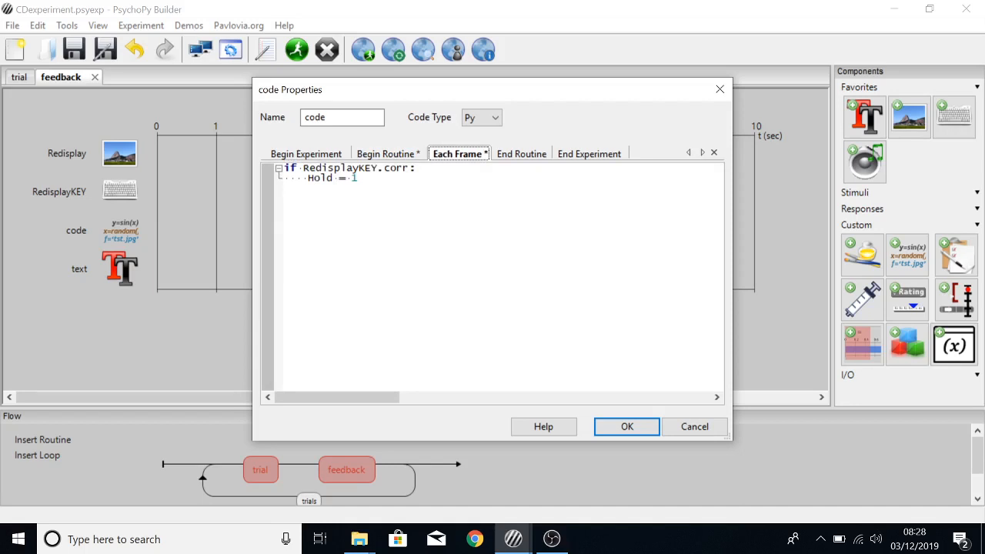
{"action": "left_click", "coordinate": [627, 427]}
Step: Turn off Force end of Routine for RedisplayKEY
{"action": "left_click", "coordinate": [119, 193]}
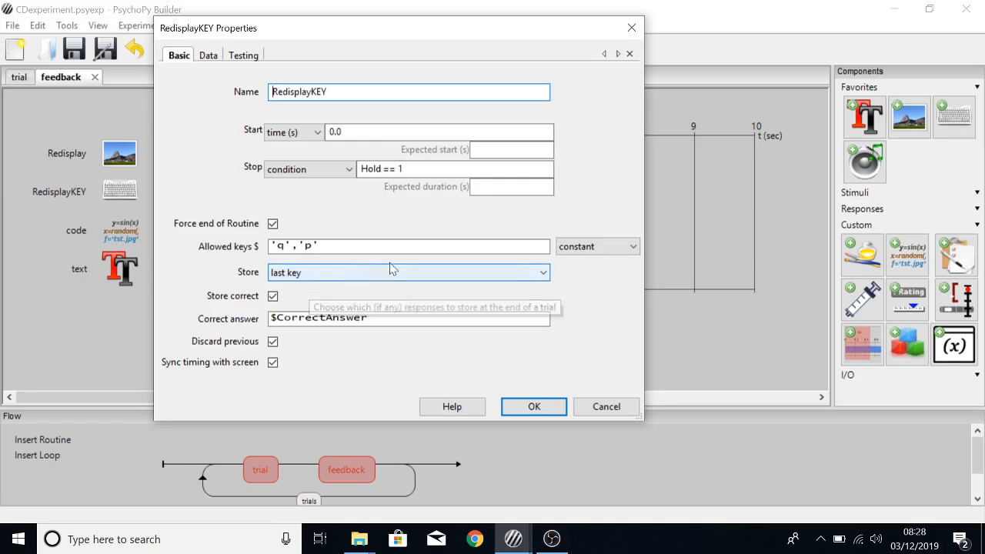
{"action": "left_click", "coordinate": [272, 224]}
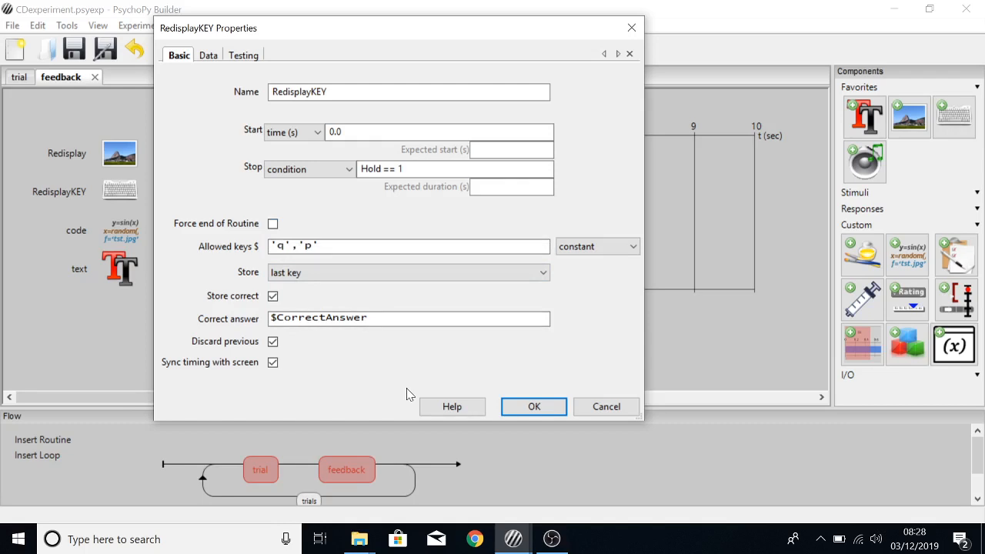
{"action": "left_click", "coordinate": [534, 408]}
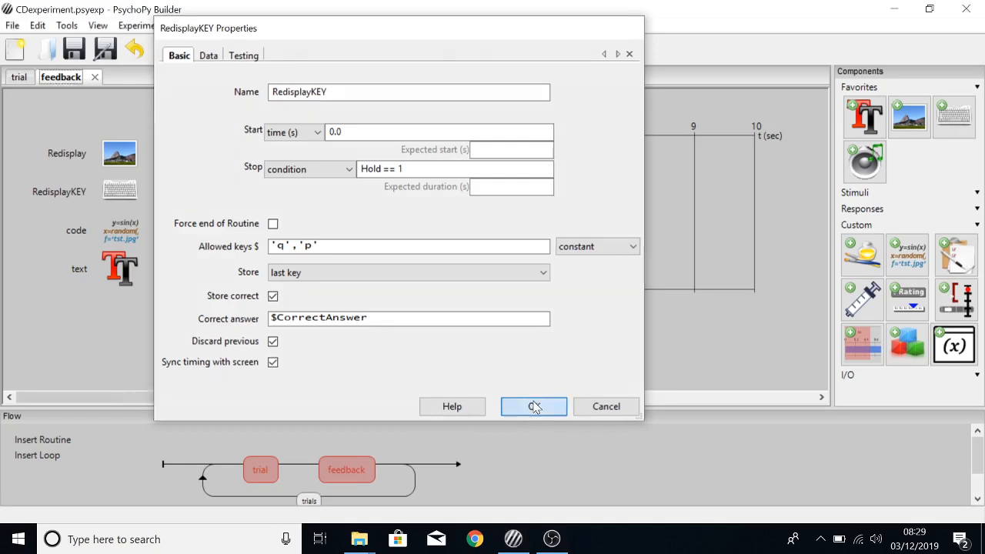
Step: Set the feedback text's position to (0, -.4) and its color to red
{"action": "left_click", "coordinate": [134, 287]}
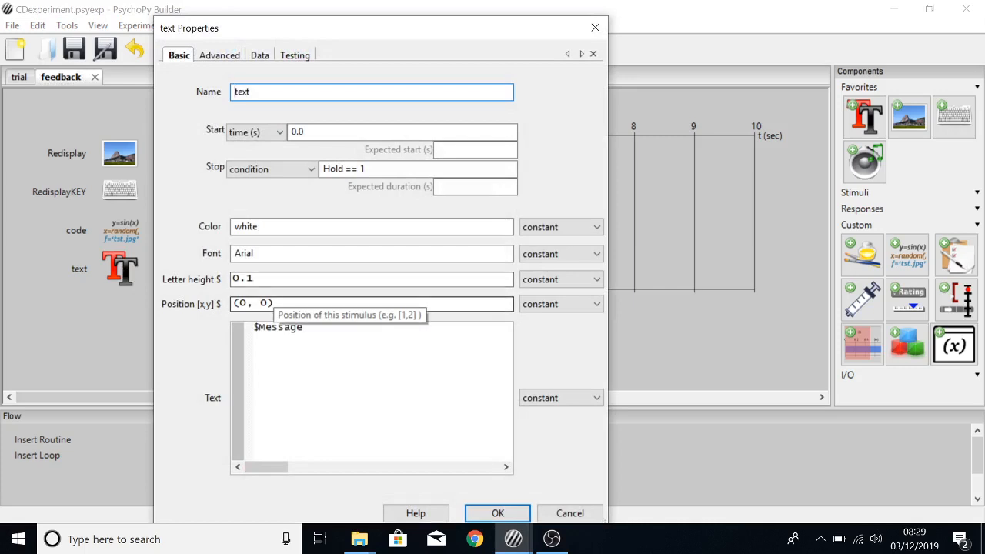
{"action": "left_click", "coordinate": [261, 303]}
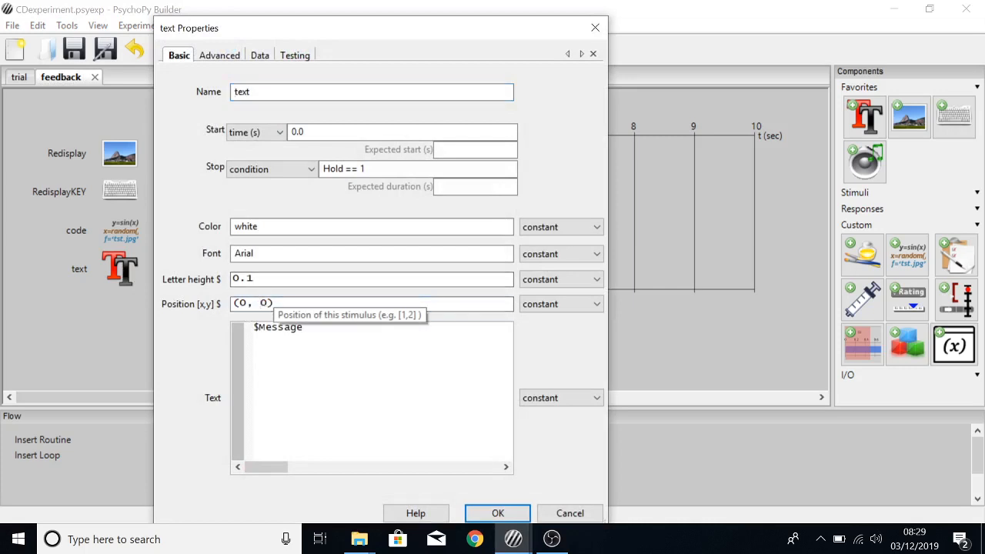
{"action": "type", "text": "-"}
{"action": "type", "text": ".4"}
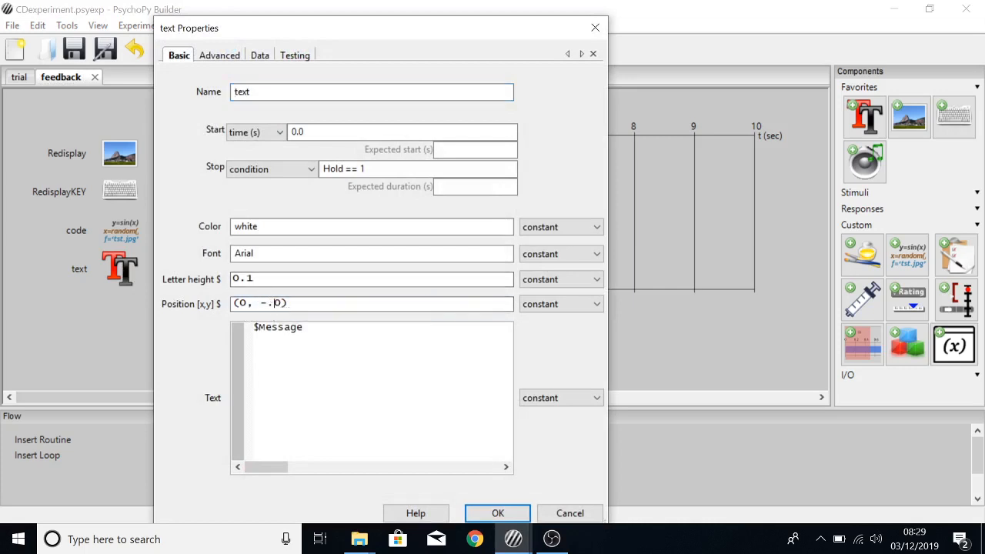
{"action": "key", "text": "Delete"}
{"action": "key", "text": "shift+Tab"}
{"action": "key", "text": "shift+Tab"}
{"action": "key", "text": "shift+Tab"}
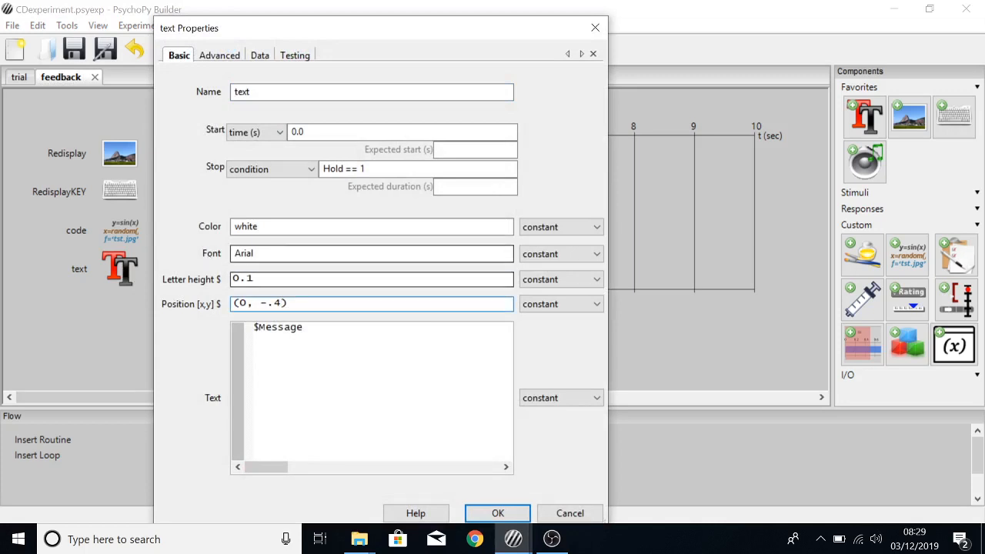
{"action": "type", "text": "re"}
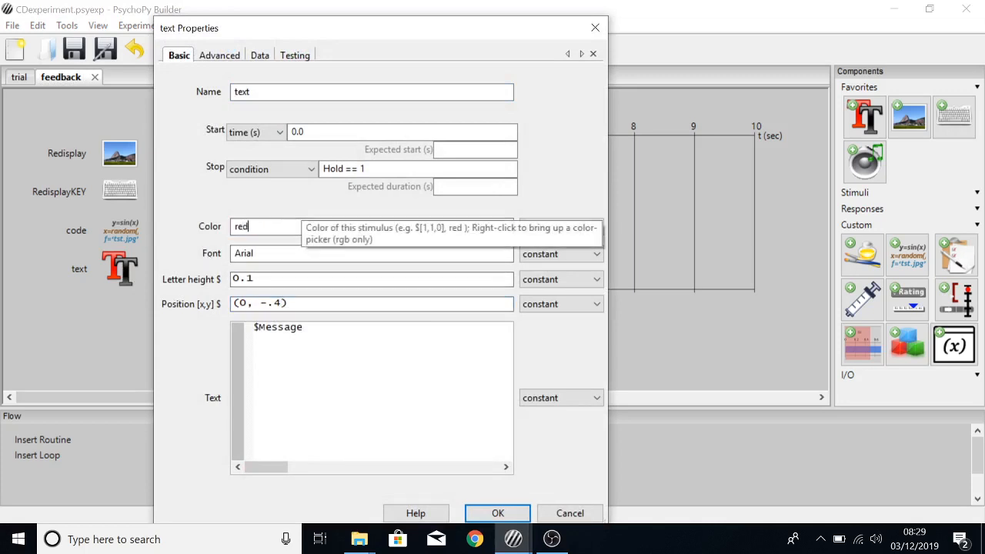
{"action": "type", "text": "d"}
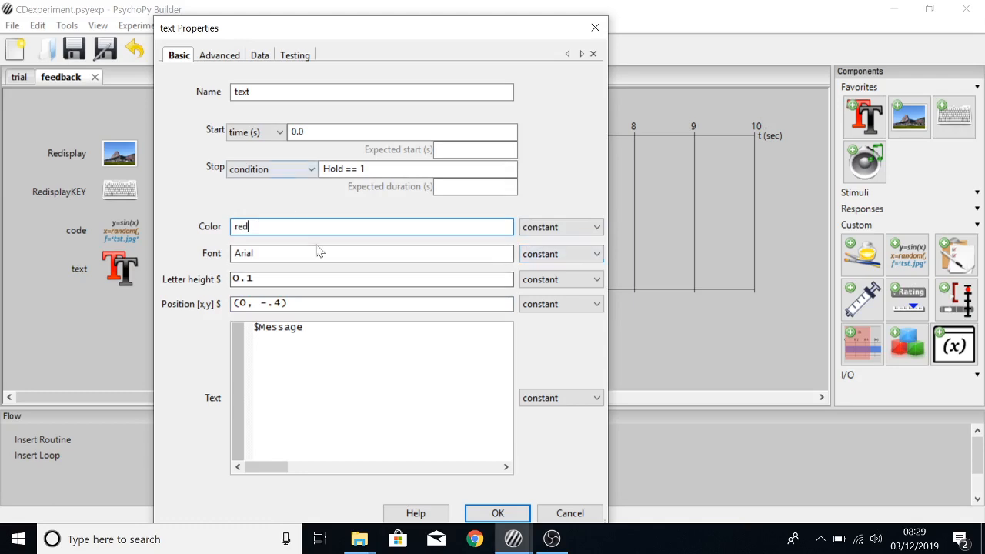
{"action": "left_click", "coordinate": [498, 514]}
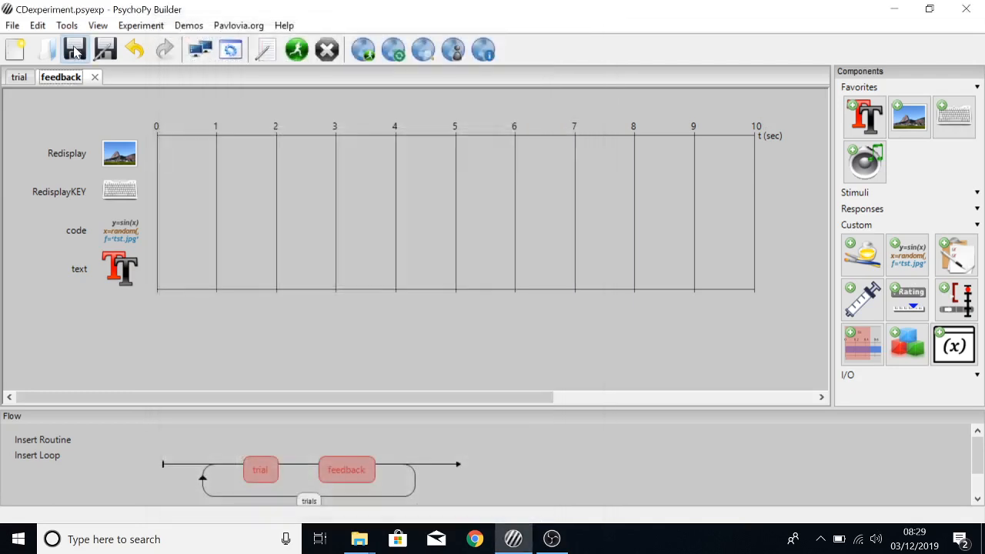
Step: Run the experiment, entering the participant's name and keeping session 001
{"action": "left_click", "coordinate": [296, 54]}
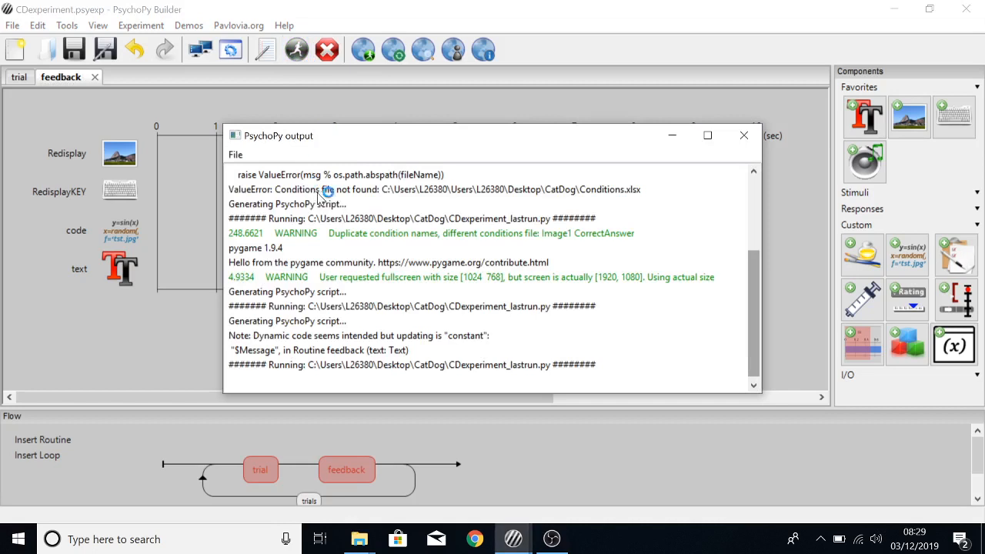
{"action": "left_click", "coordinate": [676, 135]}
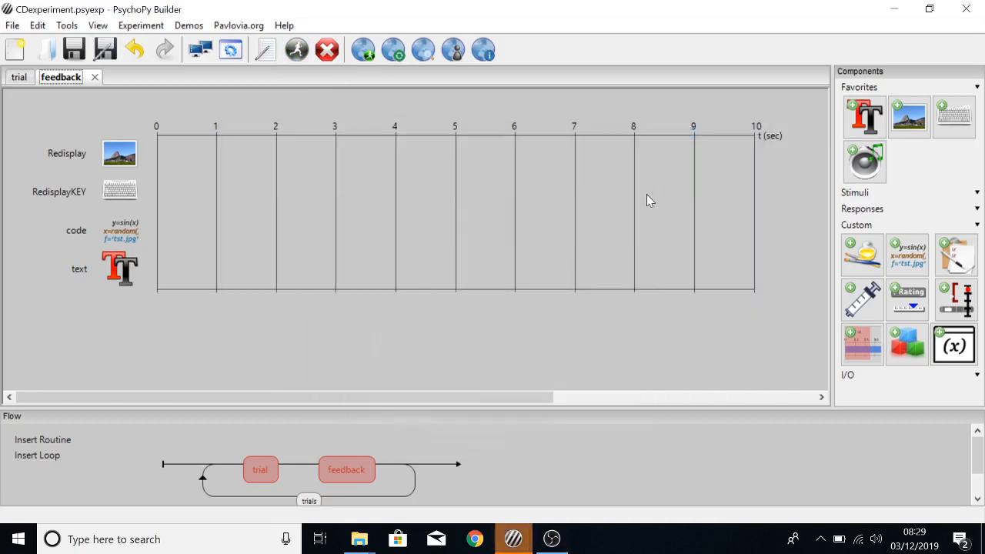
{"action": "mouse_move", "coordinate": [513, 538]}
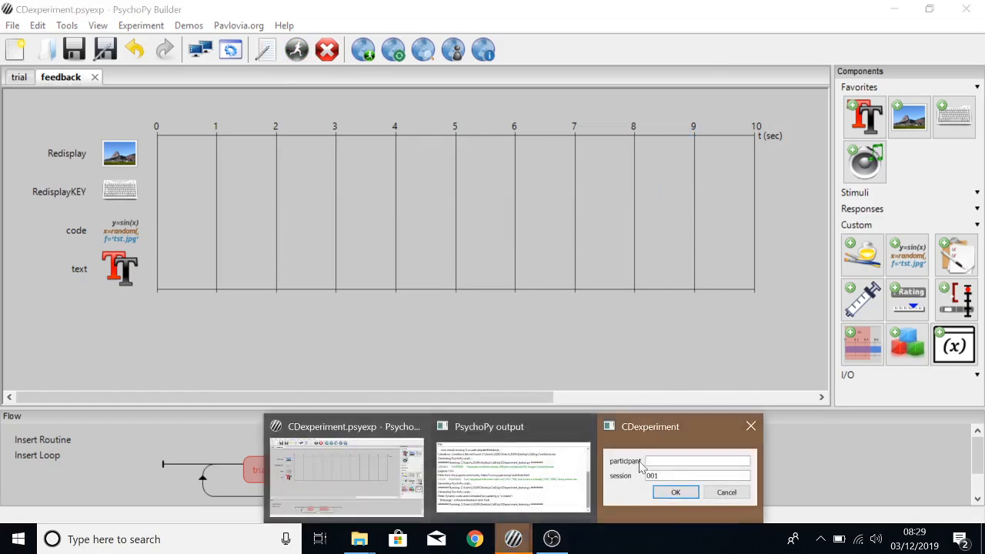
{"action": "left_click", "coordinate": [643, 466]}
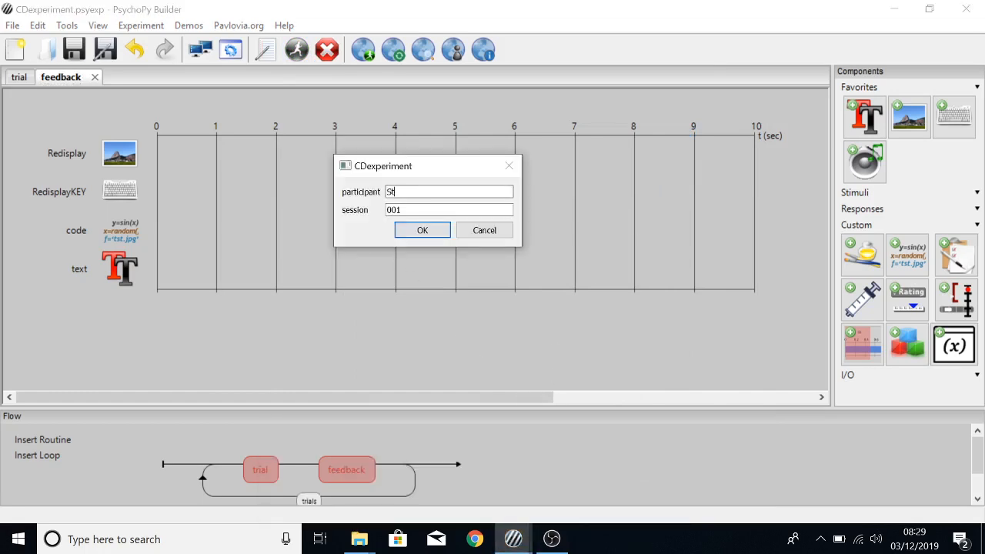
{"action": "left_click", "coordinate": [422, 230]}
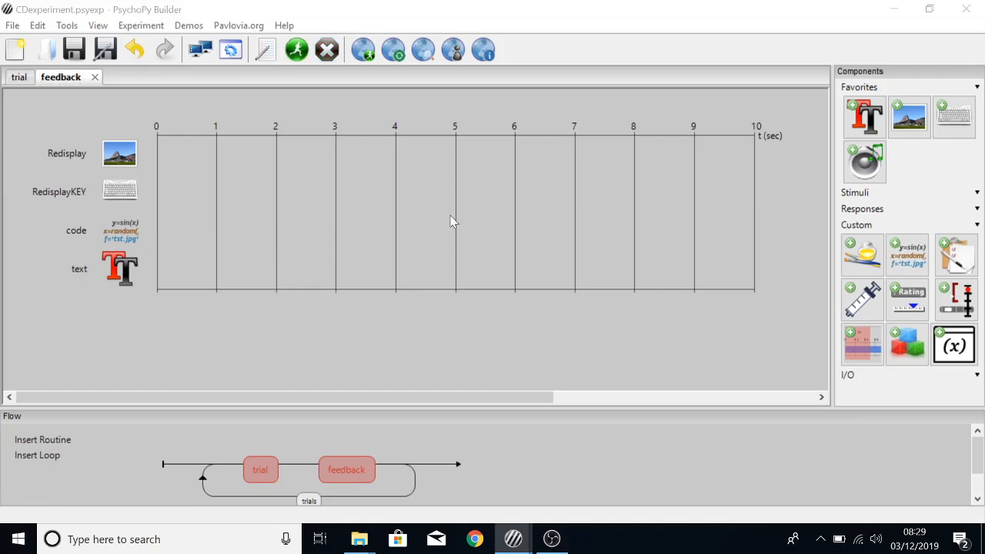
Step: Read the PsychoPy output for the cause of the failed run, then return to the feedback routine
{"action": "mouse_move", "coordinate": [514, 539]}
{"action": "left_click", "coordinate": [577, 467]}
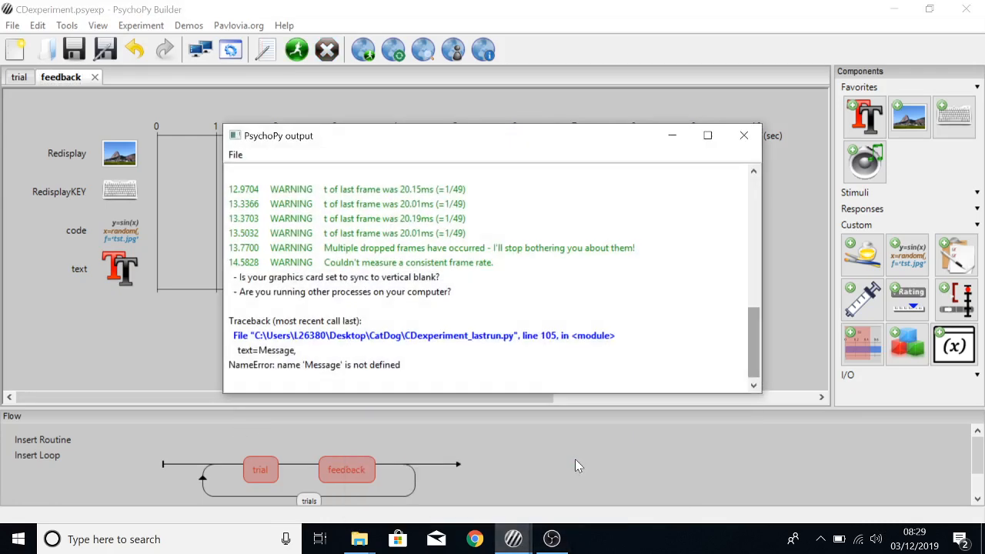
{"action": "left_click", "coordinate": [137, 331]}
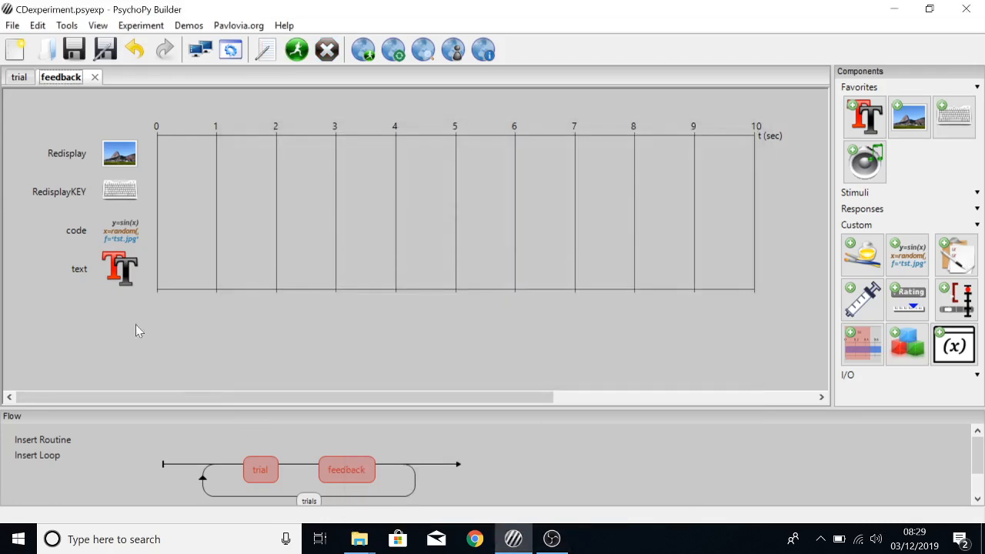
Step: Move the line Message = 'x' from the code component's Begin Routine section to Begin Experiment
{"action": "double_click", "coordinate": [133, 231]}
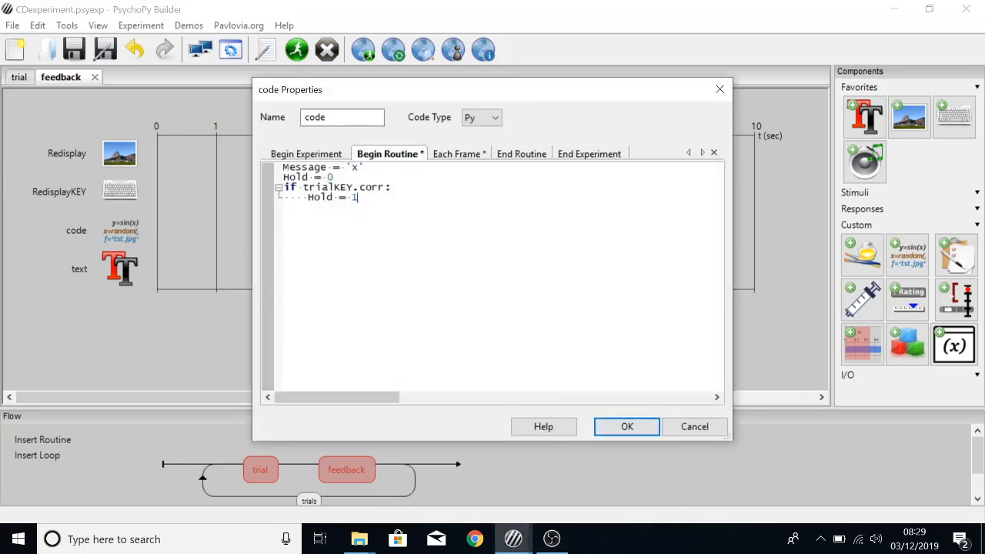
{"action": "key", "text": "shift+Home"}
{"action": "key", "text": "ctrl+x"}
{"action": "key", "text": "ctrl+shift+Tab"}
{"action": "key", "text": "ctrl+v"}
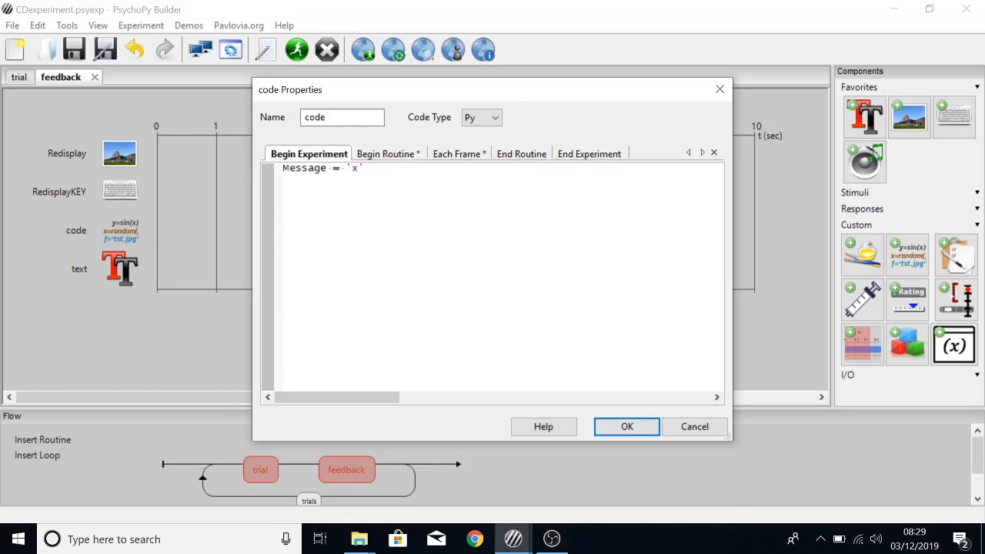
{"action": "left_click", "coordinate": [624, 430]}
Step: Rerun the experiment with a participant name, respond to the first image, and close the output window after checking it
{"action": "left_click", "coordinate": [297, 49]}
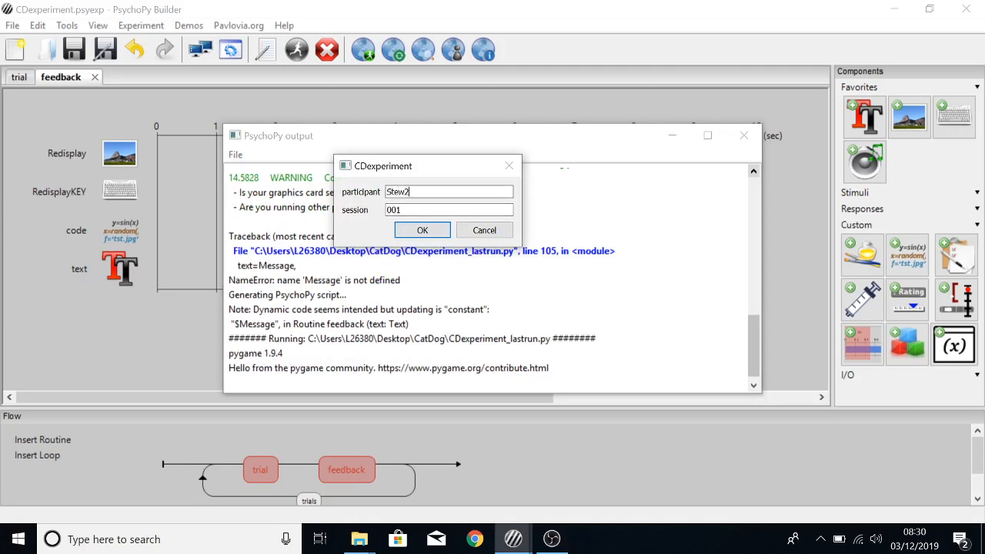
{"action": "left_click", "coordinate": [419, 234]}
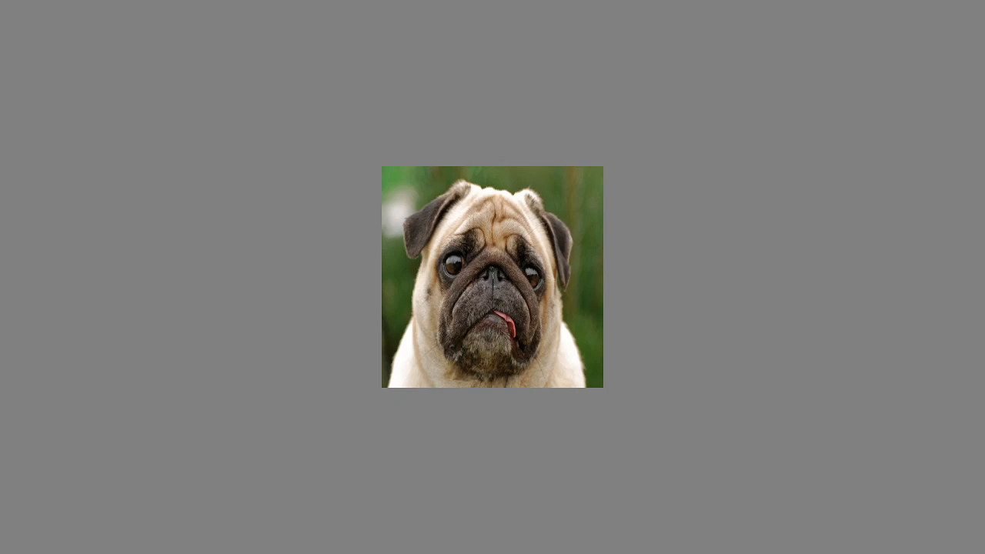
{"action": "key", "text": "d"}
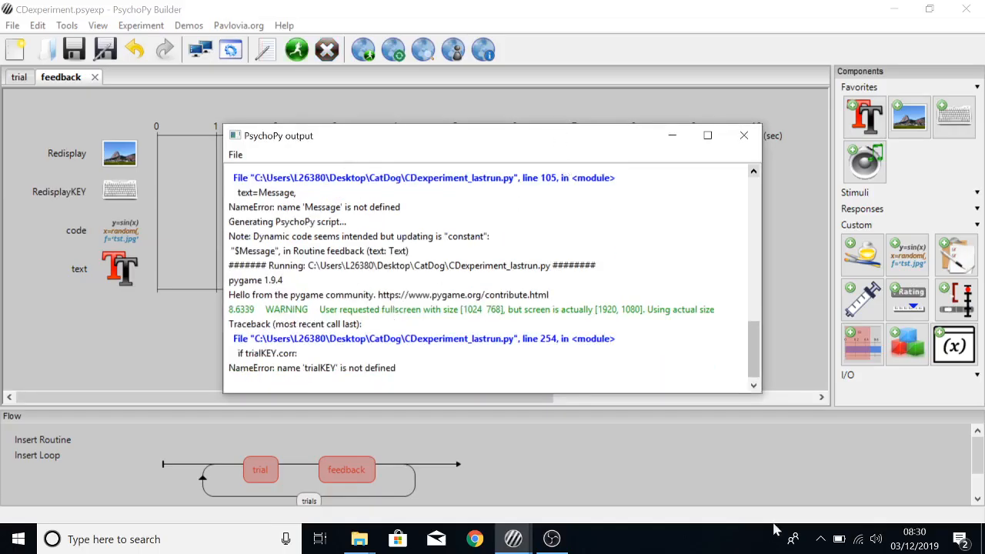
{"action": "left_click", "coordinate": [744, 136]}
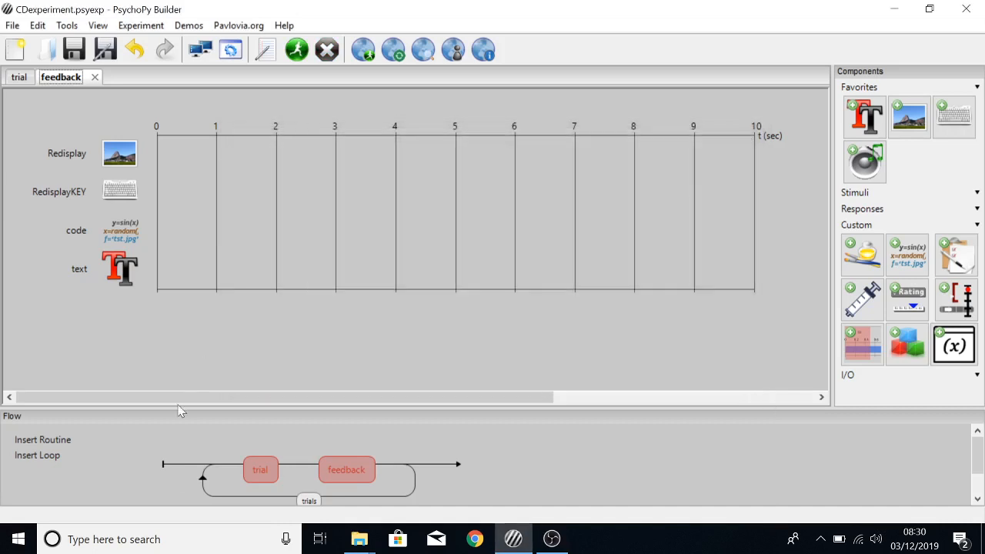
Step: Check the trial routine's key component name and change trialKEY.corr to TrialKEY.corr in the feedback code's Begin Routine section
{"action": "left_click", "coordinate": [261, 469]}
{"action": "left_click", "coordinate": [342, 469]}
{"action": "double_click", "coordinate": [123, 230]}
{"action": "left_click", "coordinate": [394, 154]}
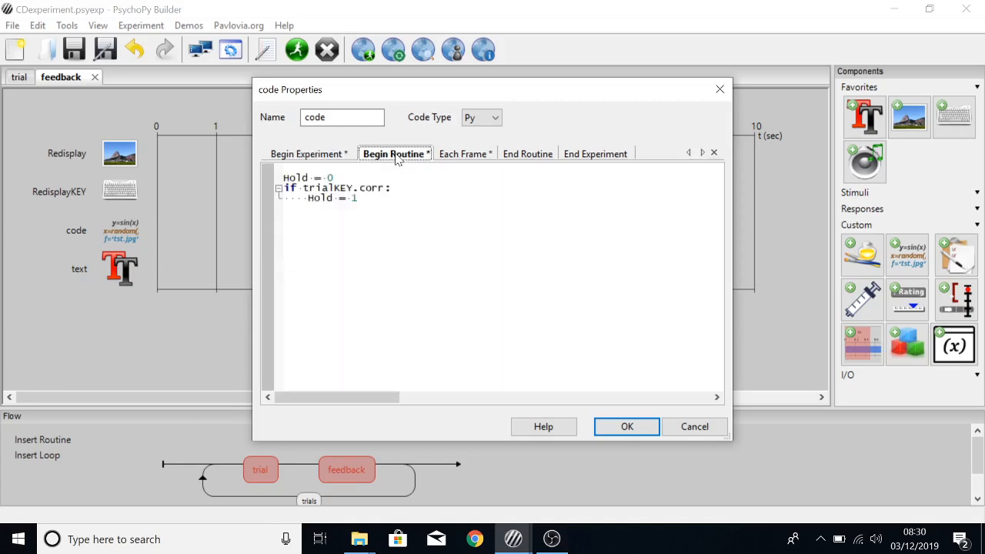
{"action": "left_click", "coordinate": [308, 188]}
{"action": "key", "text": "BackSpace"}
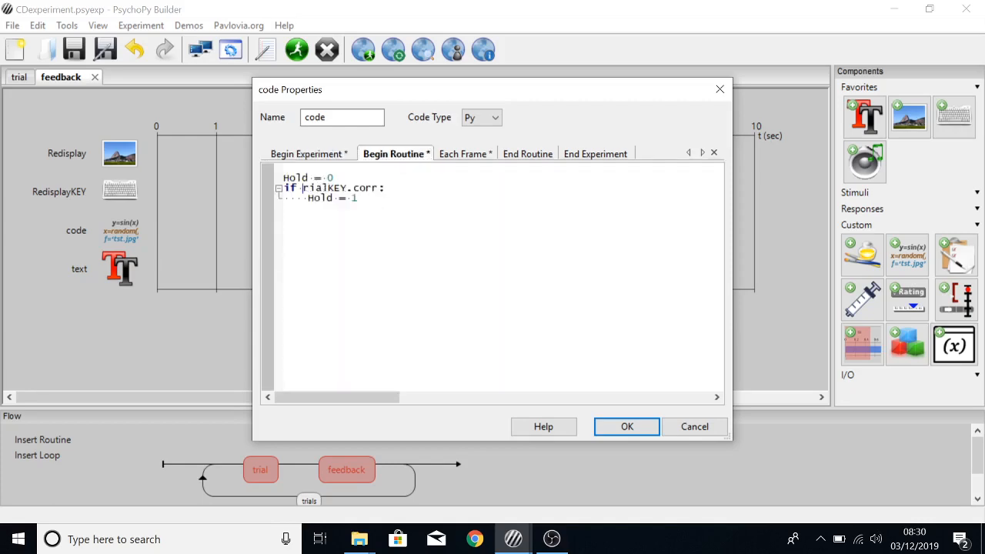
{"action": "type", "text": "T"}
{"action": "left_click", "coordinate": [626, 426]}
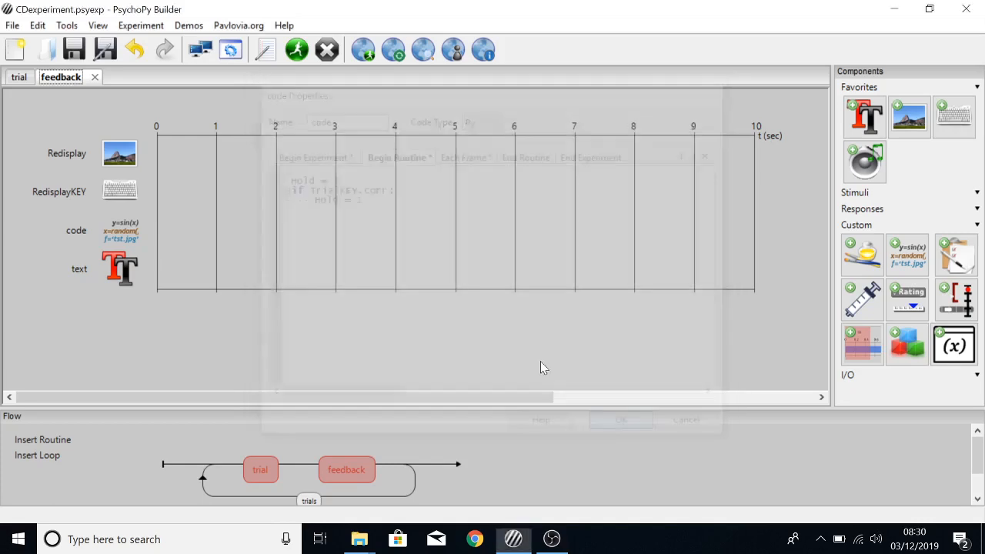
Step: Test the corrected experiment with a new participant name, respond to the cat and dog images, and quit the run
{"action": "left_click", "coordinate": [296, 50]}
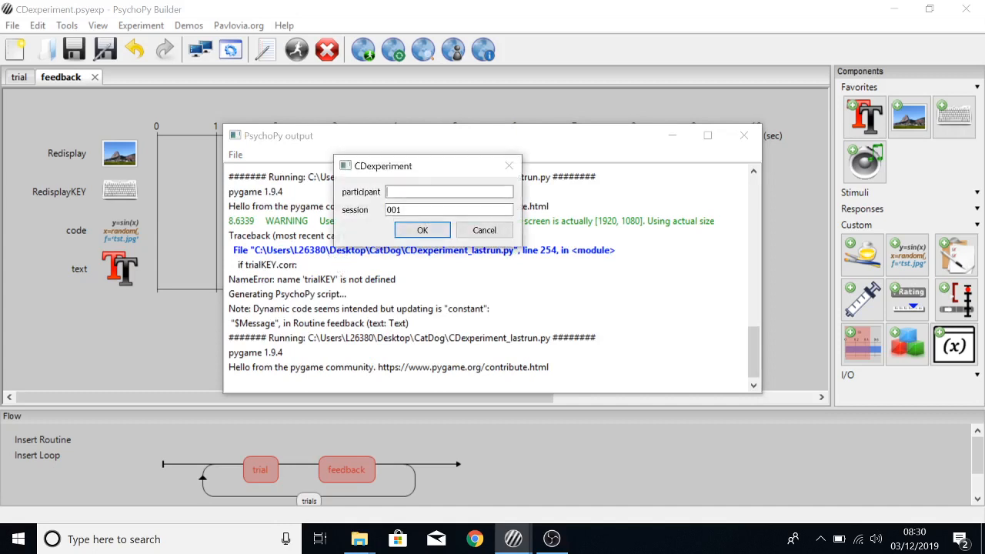
{"action": "type", "text": "Sam"}
{"action": "key", "text": "Return"}
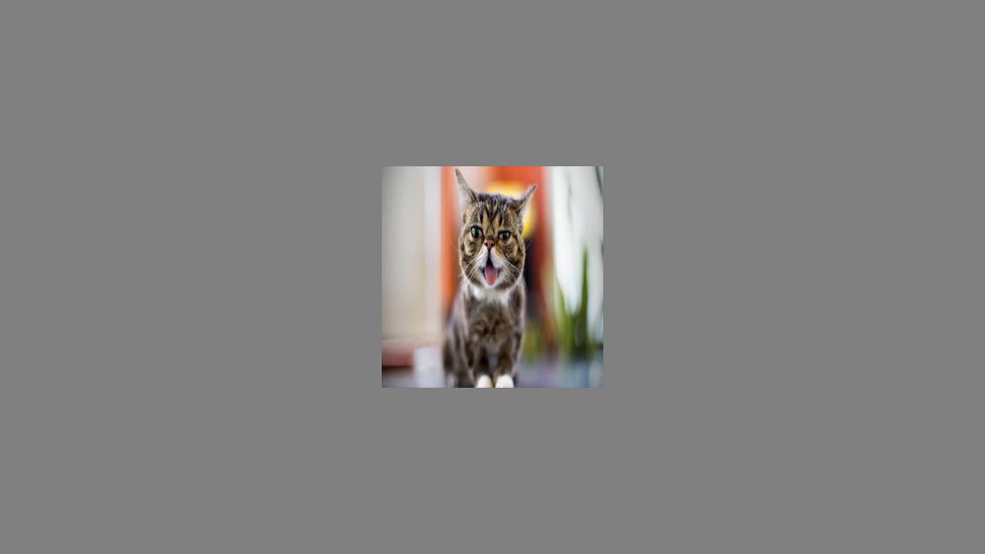
{"action": "key", "text": "Right"}
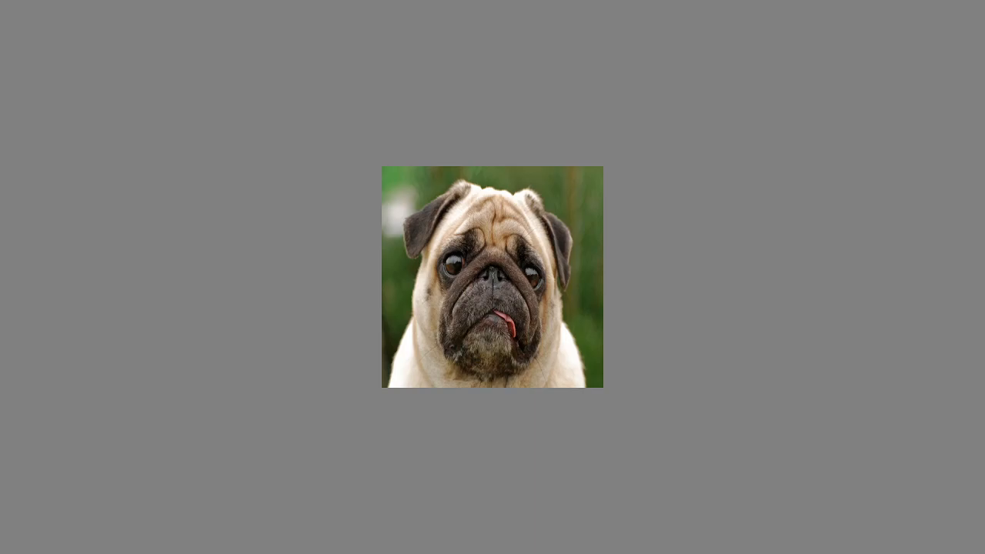
{"action": "key", "text": "Escape"}
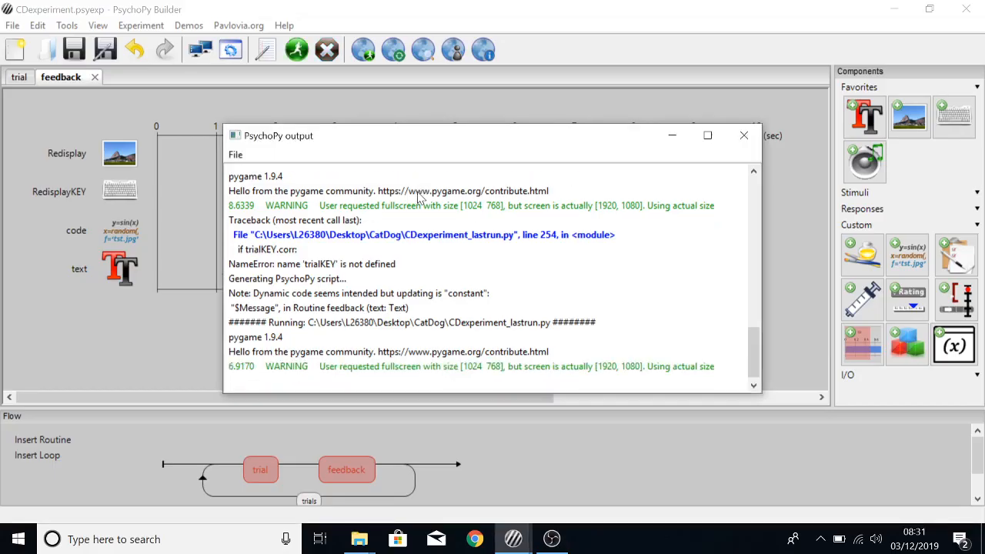